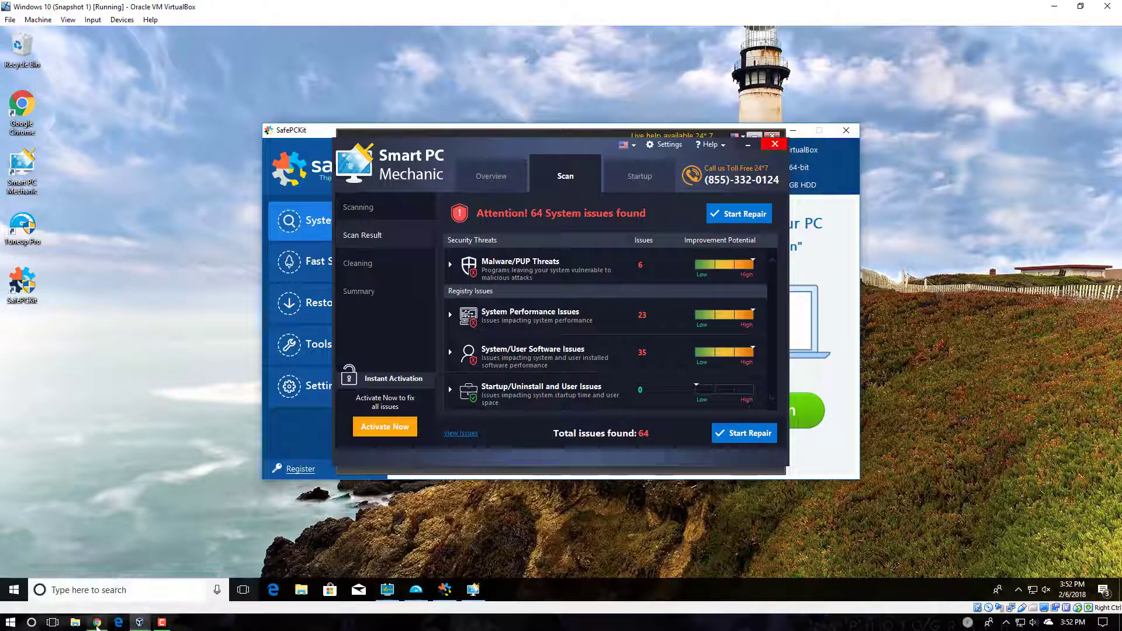
Show the Tech Tool Store page on carifred.com in the host's Chrome
{"action": "left_click", "coordinate": [97, 623]}
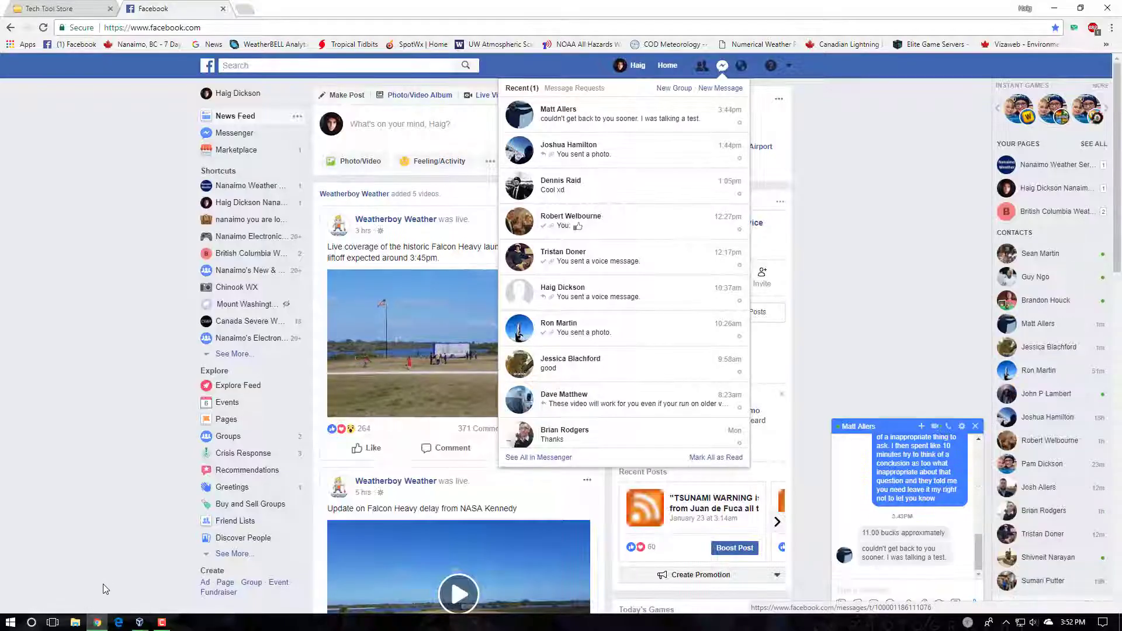
{"action": "left_click", "coordinate": [108, 6]}
{"action": "scroll", "coordinate": [240, 231], "scroll_direction": "down", "scroll_amount": 2}
{"action": "scroll", "coordinate": [239, 231], "scroll_direction": "up", "scroll_amount": 1}
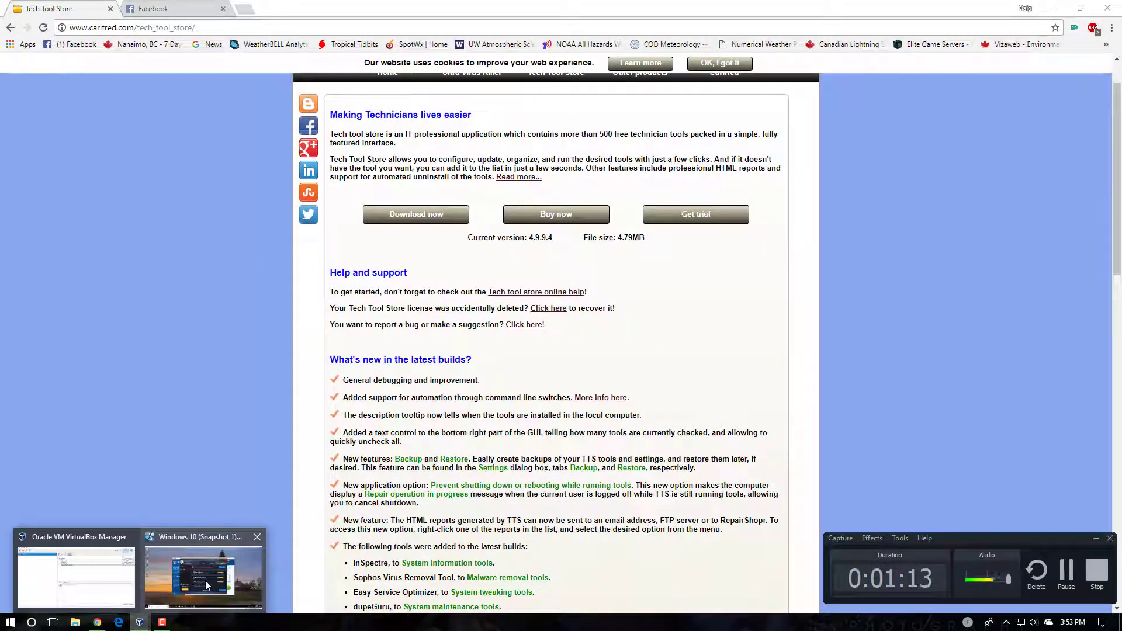
Return to the Windows 10 VM, launch Chrome there and make the VM full-screen
{"action": "left_click", "coordinate": [206, 581]}
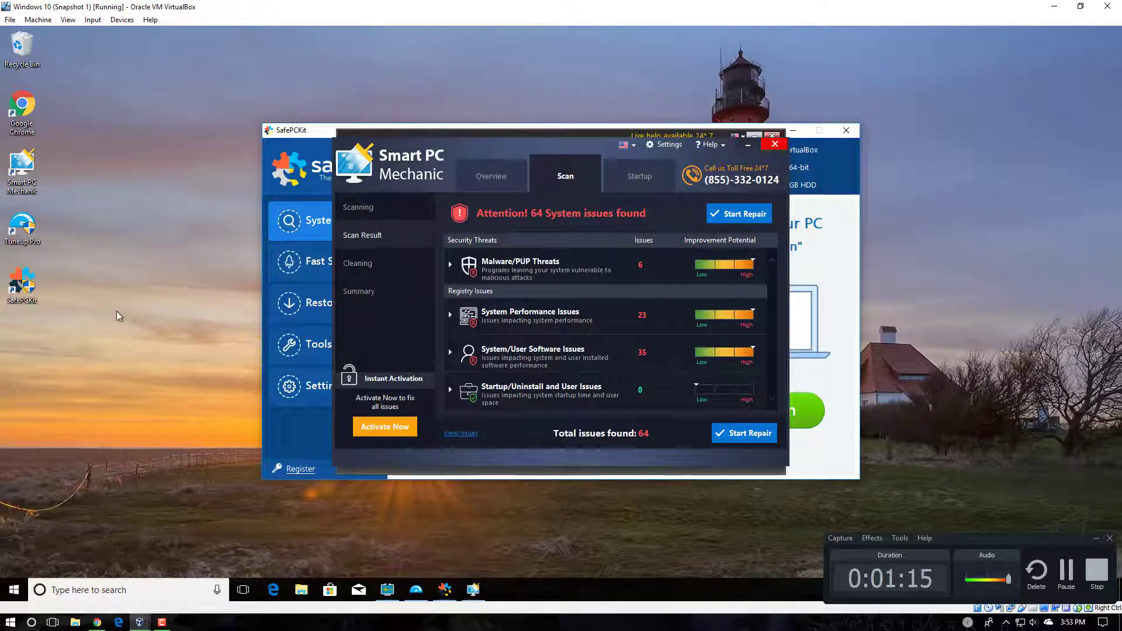
{"action": "double_click", "coordinate": [21, 108]}
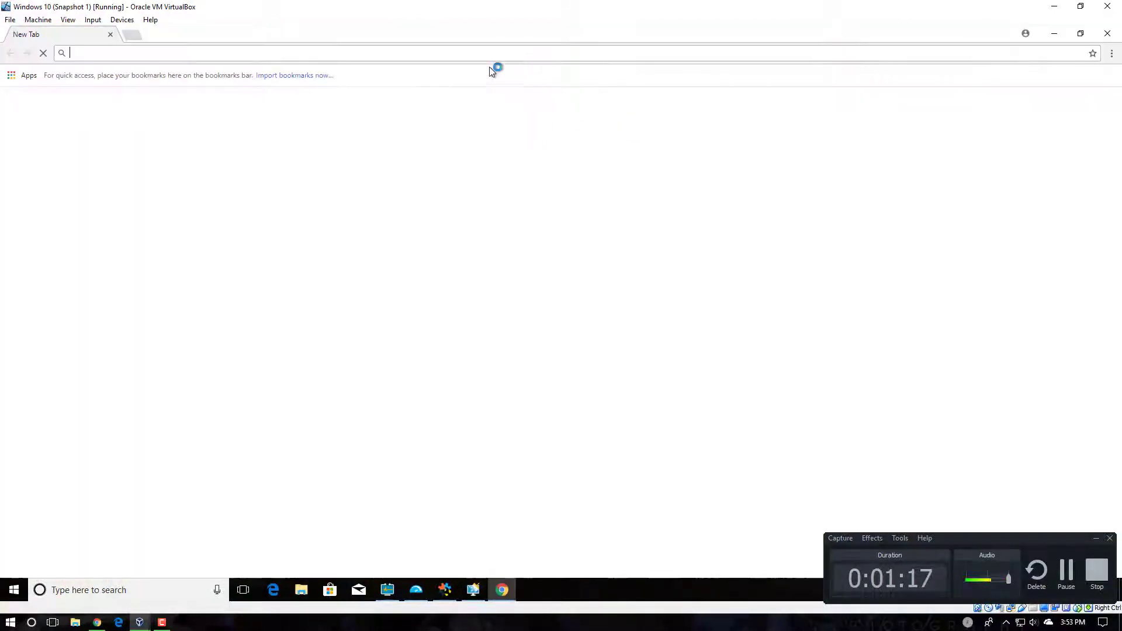
{"action": "left_click", "coordinate": [122, 19]}
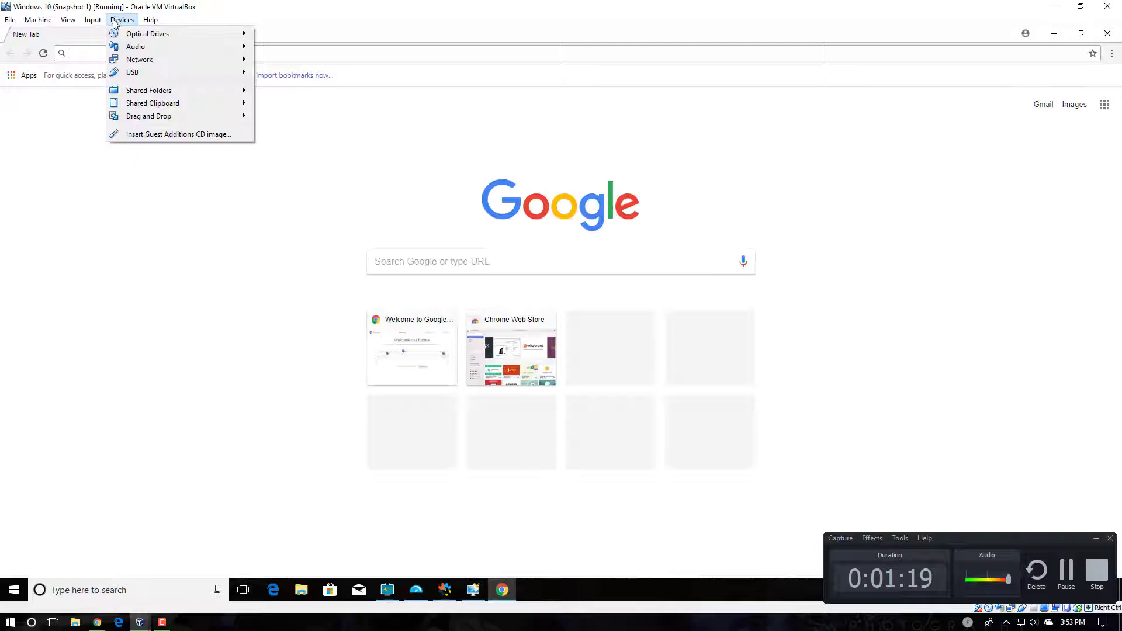
{"action": "left_click", "coordinate": [77, 33]}
Search 'tech tool store', download it from the Carifred result, run the exe and allow it
{"action": "left_click", "coordinate": [401, 230]}
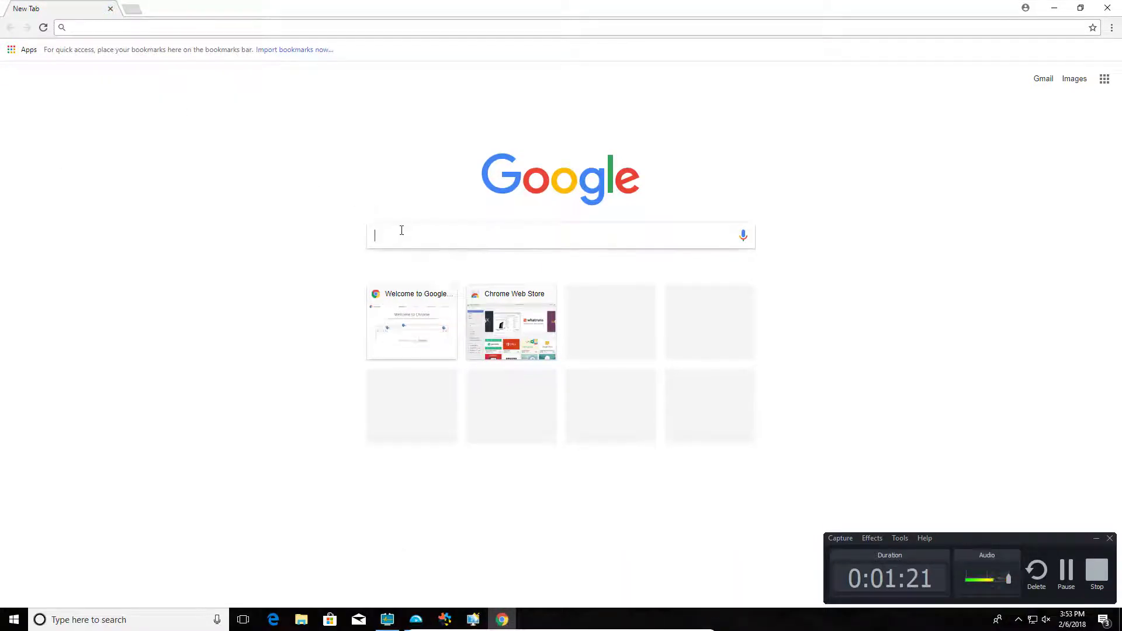
{"action": "type", "text": "tech"}
{"action": "type", "text": " tool"}
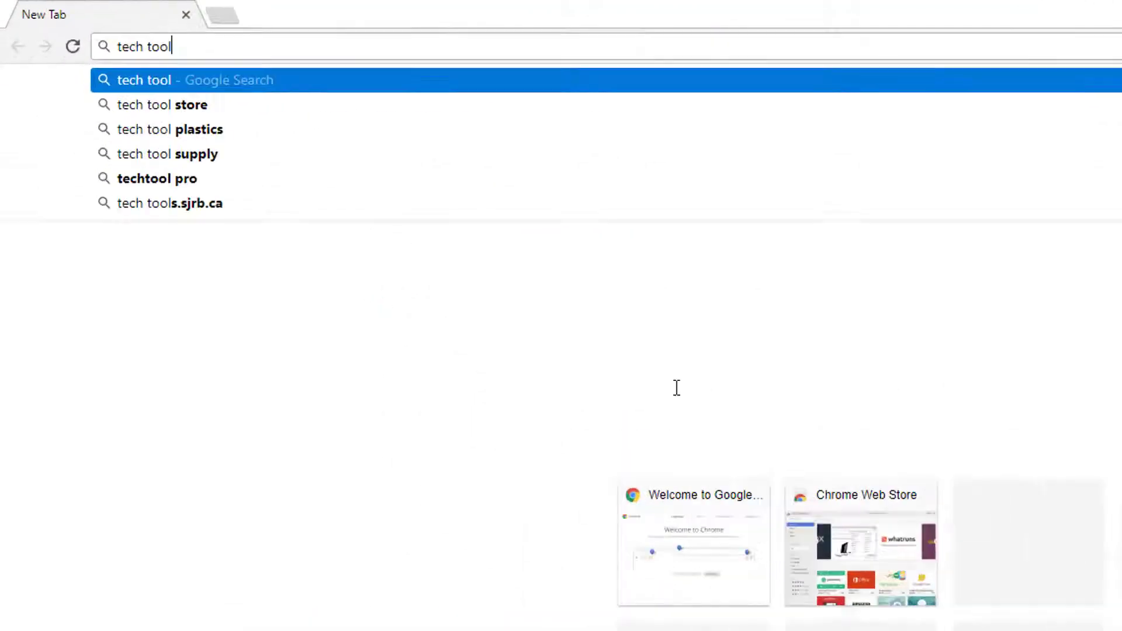
{"action": "type", "text": " store"}
{"action": "key", "text": "Return"}
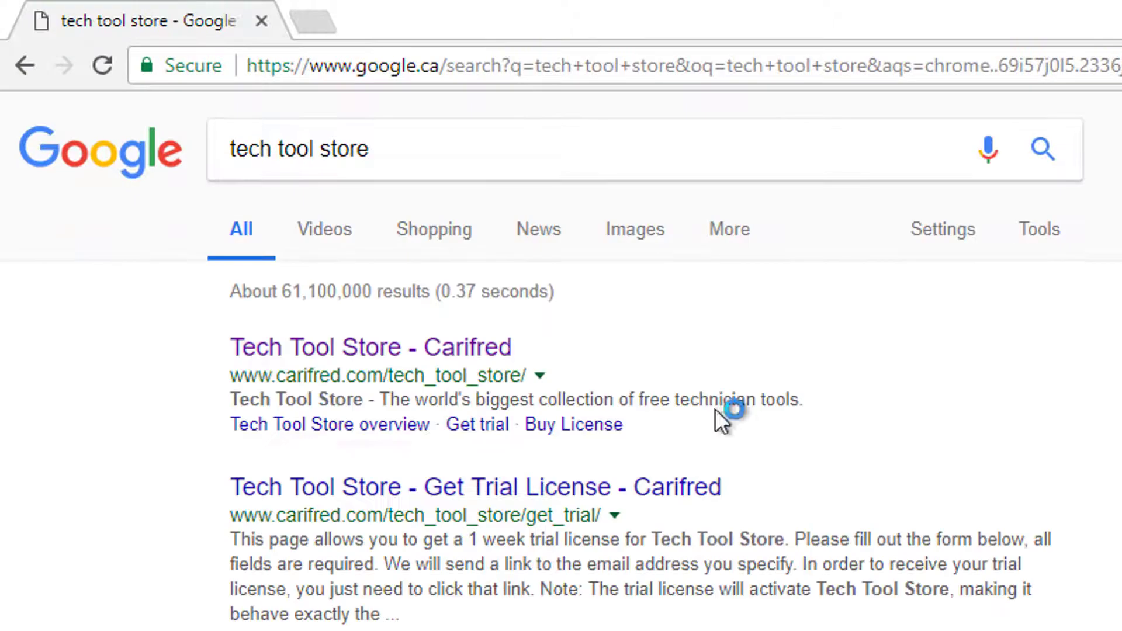
{"action": "left_click", "coordinate": [172, 182]}
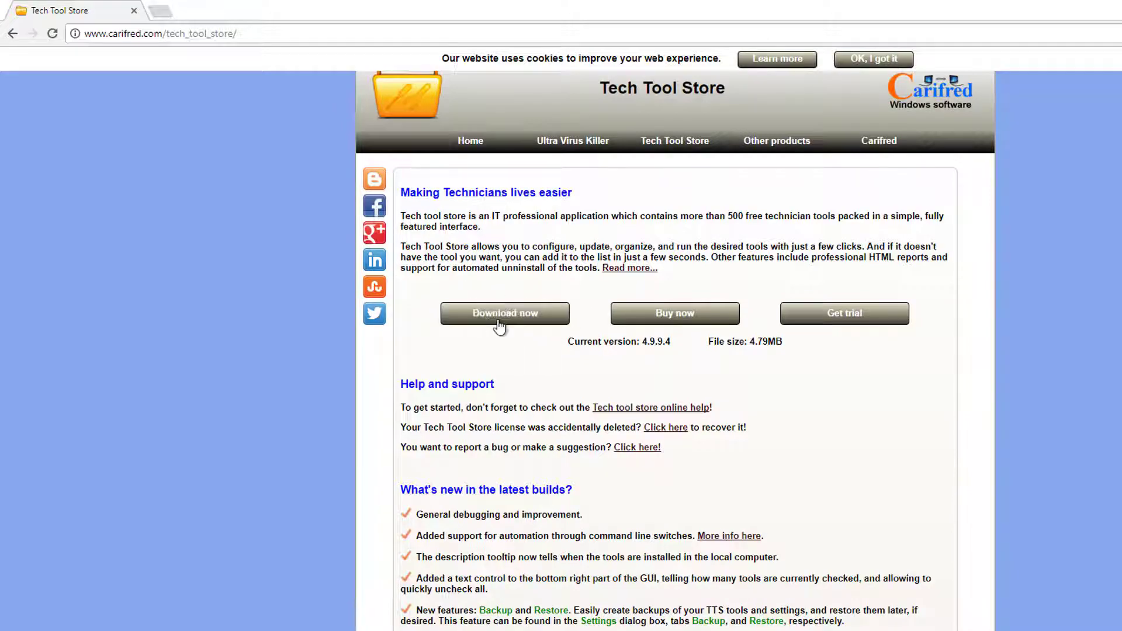
{"action": "left_click", "coordinate": [491, 327]}
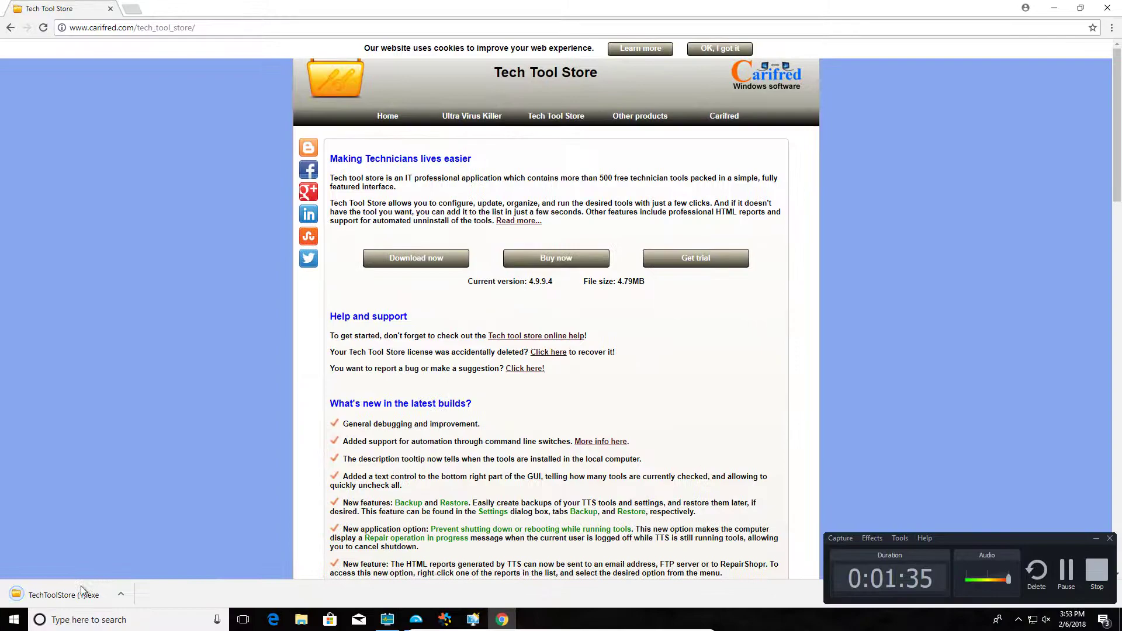
{"action": "left_click", "coordinate": [80, 590]}
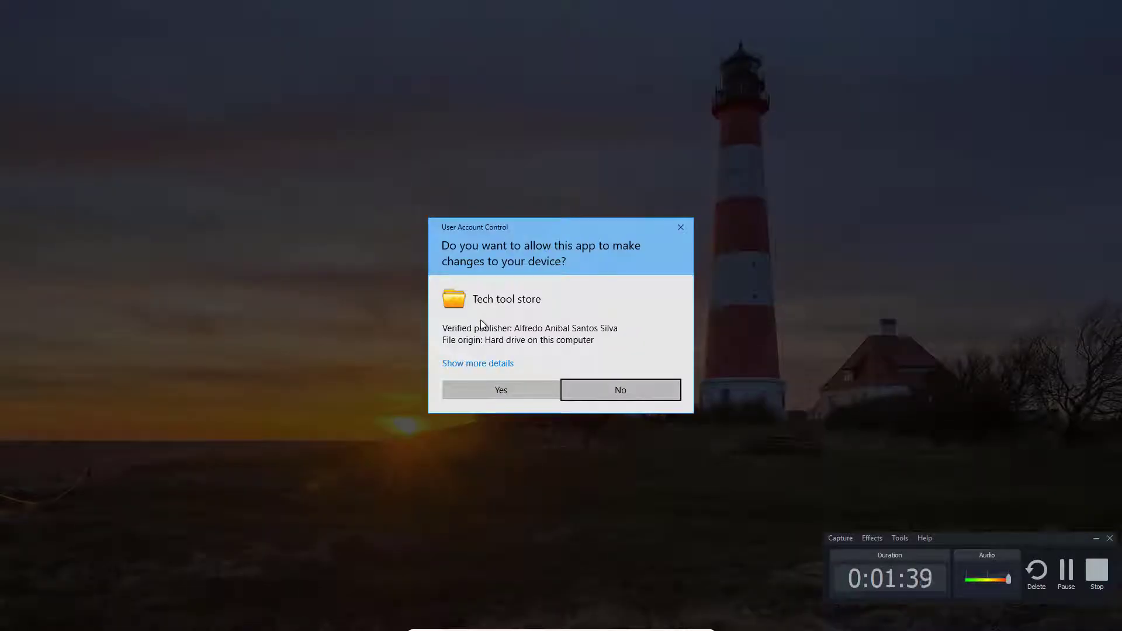
{"action": "left_click", "coordinate": [485, 386]}
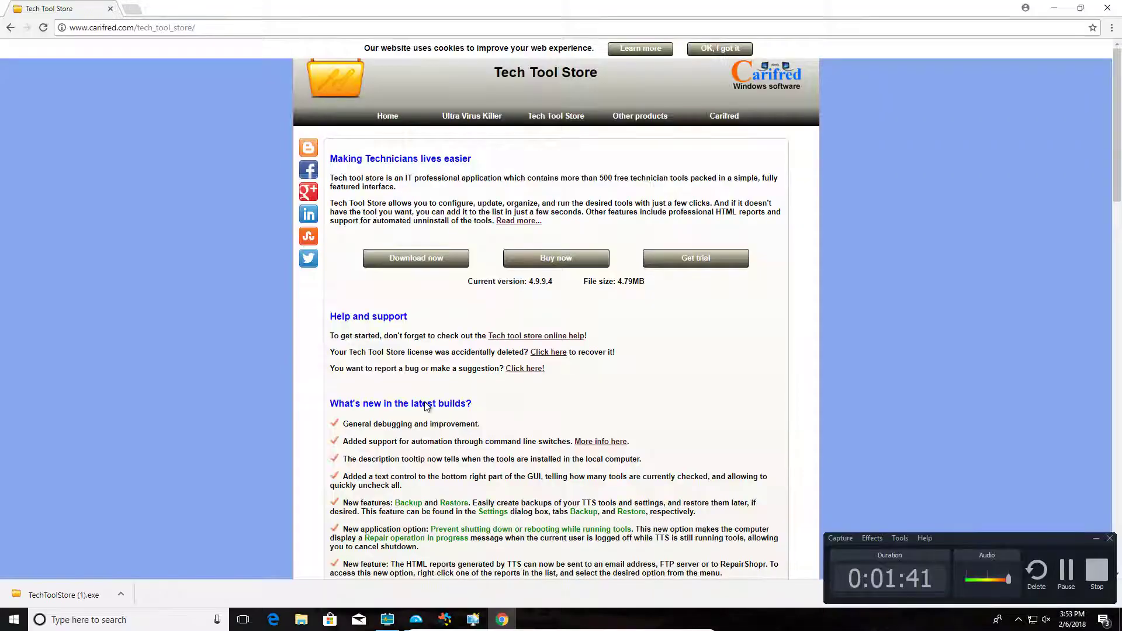
Close Chrome, maximize Tech Tool Store and untick Malwarebytes, AdwCleaner, JRT and HitMan Pro
{"action": "left_click", "coordinate": [1107, 12]}
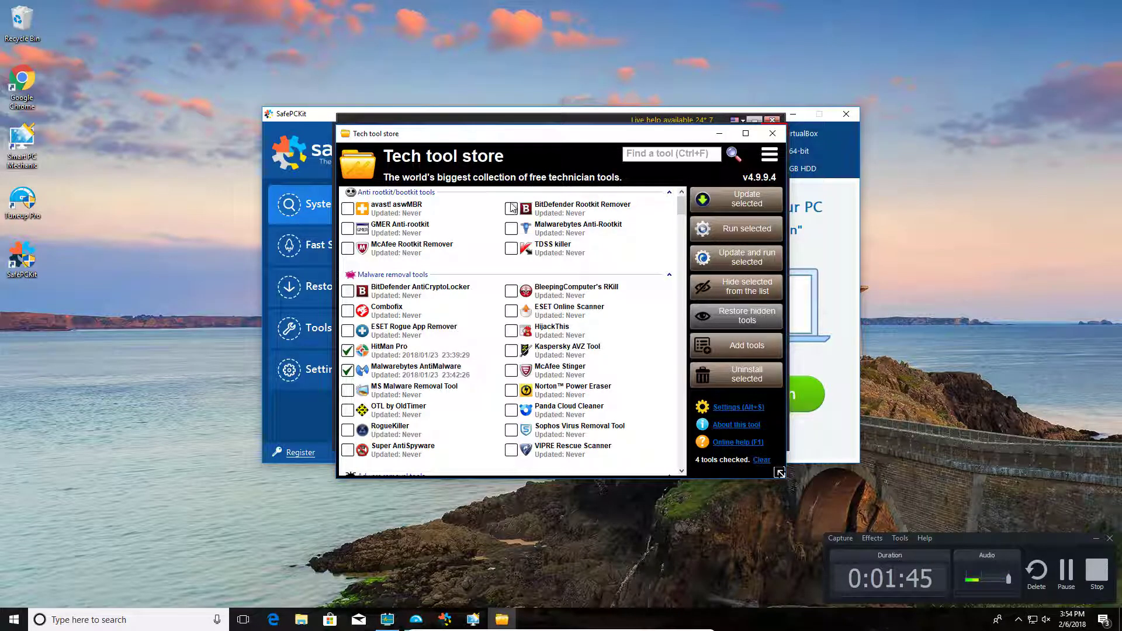
{"action": "double_click", "coordinate": [477, 128]}
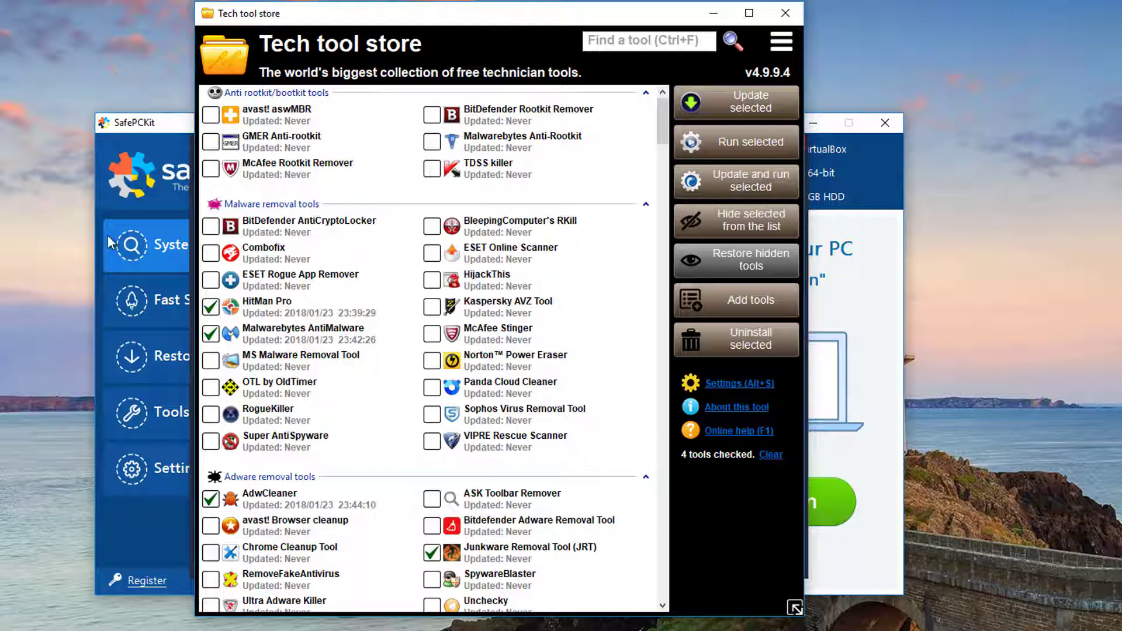
{"action": "scroll", "coordinate": [377, 176], "scroll_direction": "down", "scroll_amount": 3}
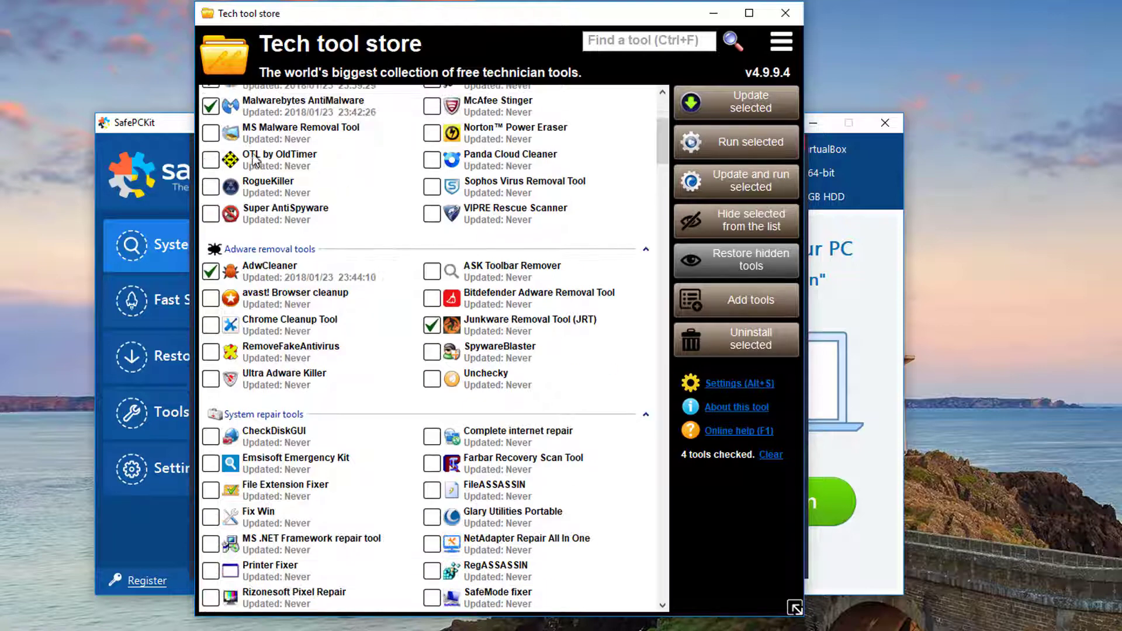
{"action": "left_click", "coordinate": [210, 106]}
{"action": "left_click", "coordinate": [211, 270]}
{"action": "scroll", "coordinate": [219, 331], "scroll_direction": "up", "scroll_amount": 3}
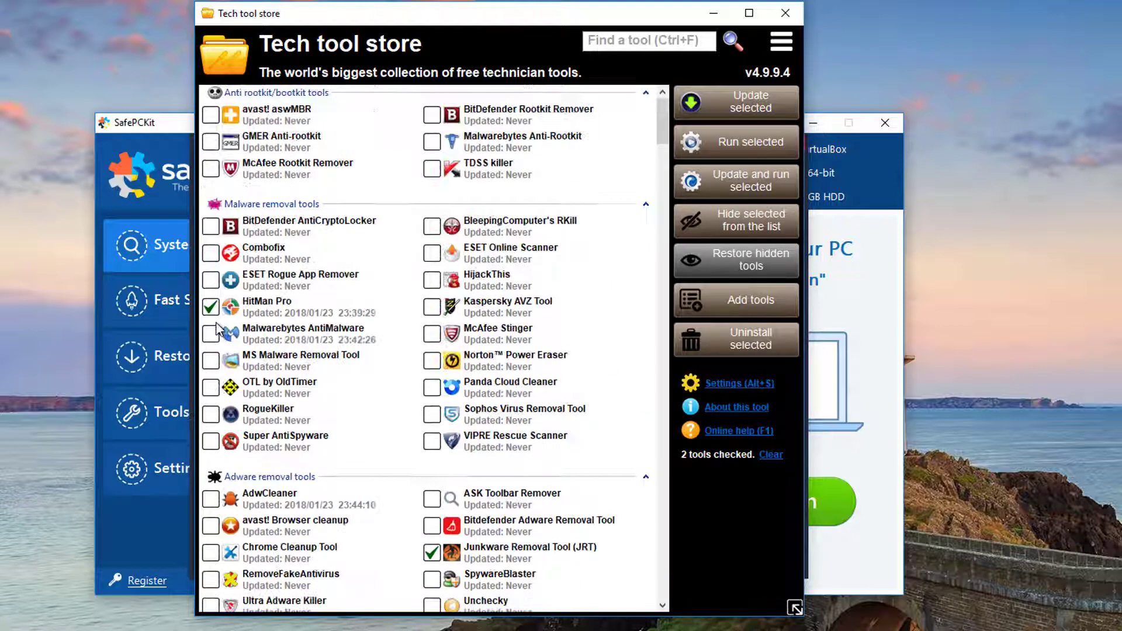
{"action": "left_click", "coordinate": [432, 554]}
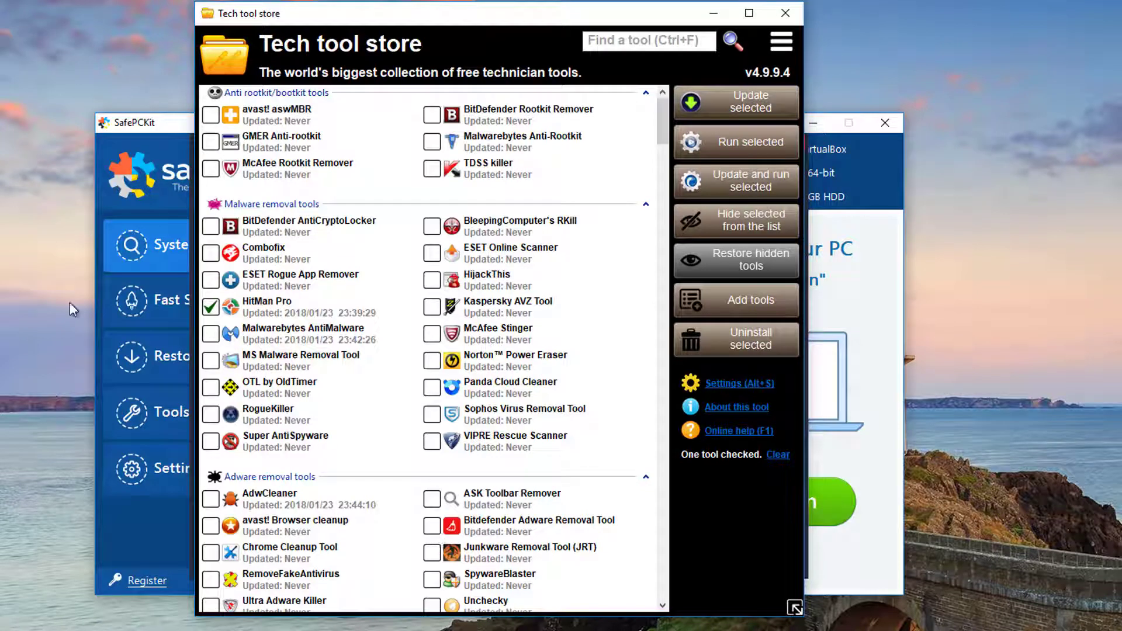
{"action": "left_click", "coordinate": [211, 307]}
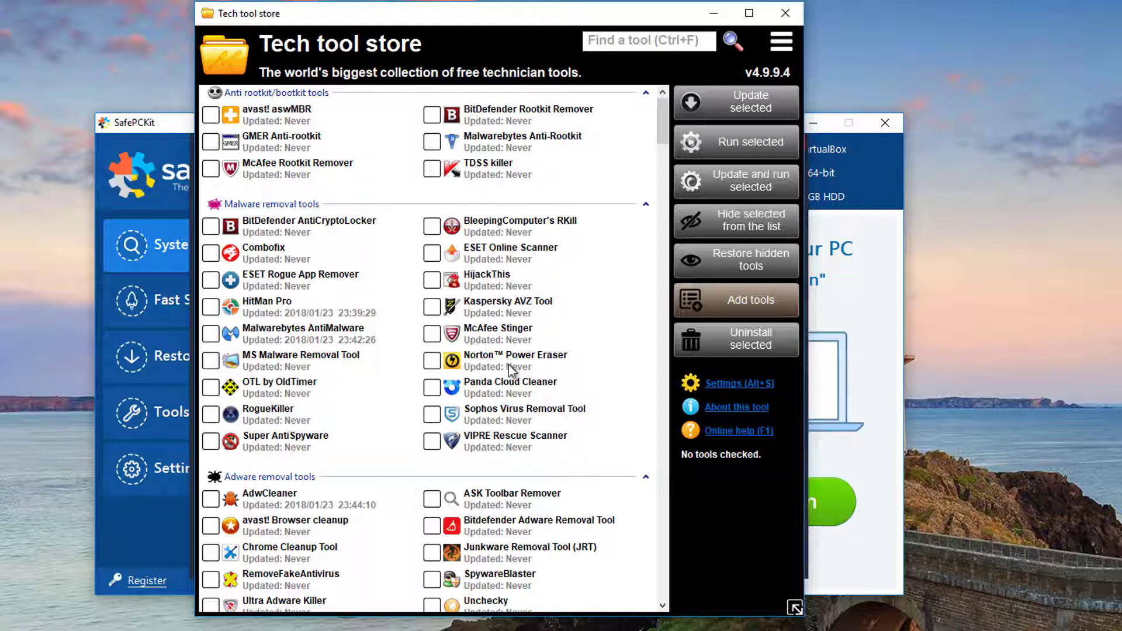
{"action": "scroll", "coordinate": [511, 371], "scroll_direction": "down", "scroll_amount": 1}
{"action": "scroll", "coordinate": [457, 338], "scroll_direction": "down", "scroll_amount": 1}
{"action": "scroll", "coordinate": [377, 337], "scroll_direction": "down", "scroll_amount": 2}
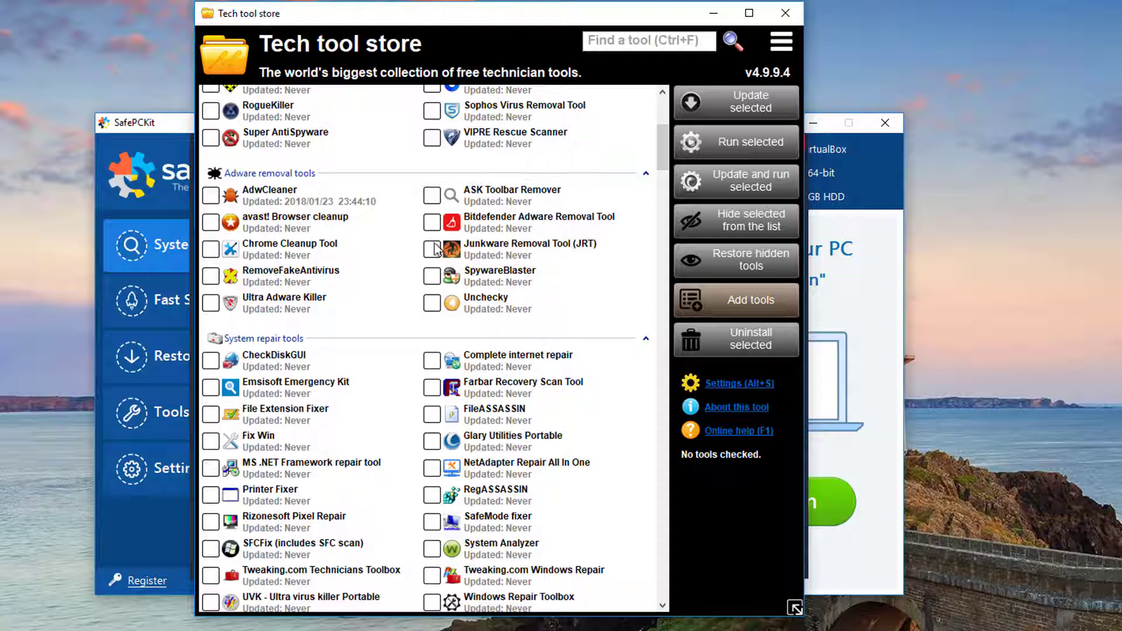
{"action": "scroll", "coordinate": [241, 376], "scroll_direction": "down", "scroll_amount": 1}
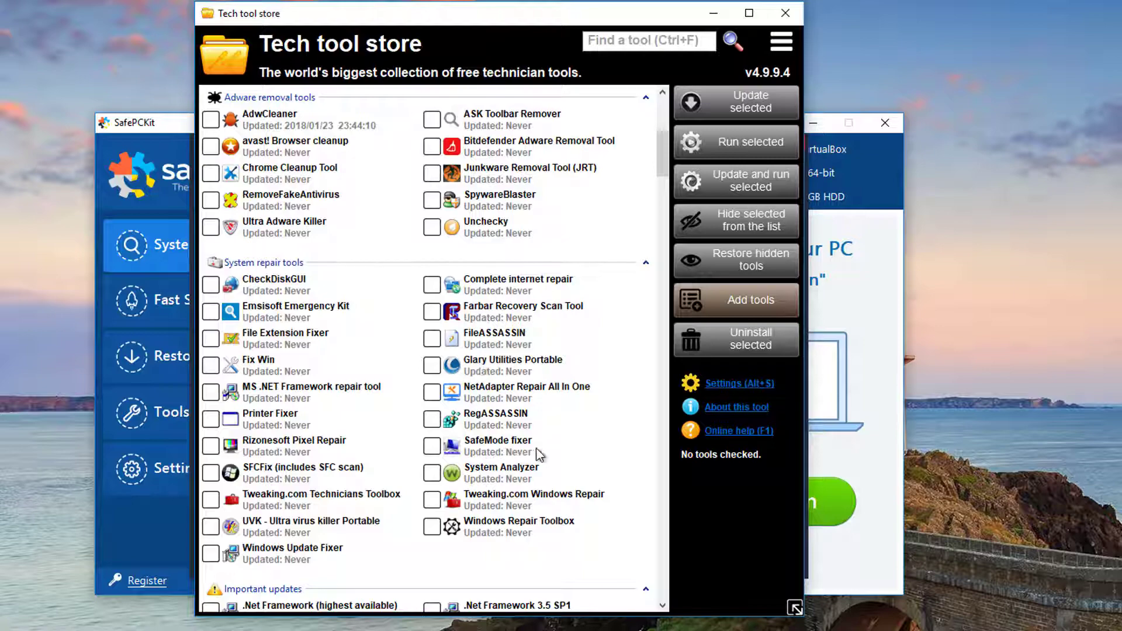
{"action": "scroll", "coordinate": [330, 402], "scroll_direction": "down", "scroll_amount": 1}
{"action": "scroll", "coordinate": [311, 386], "scroll_direction": "down", "scroll_amount": 3}
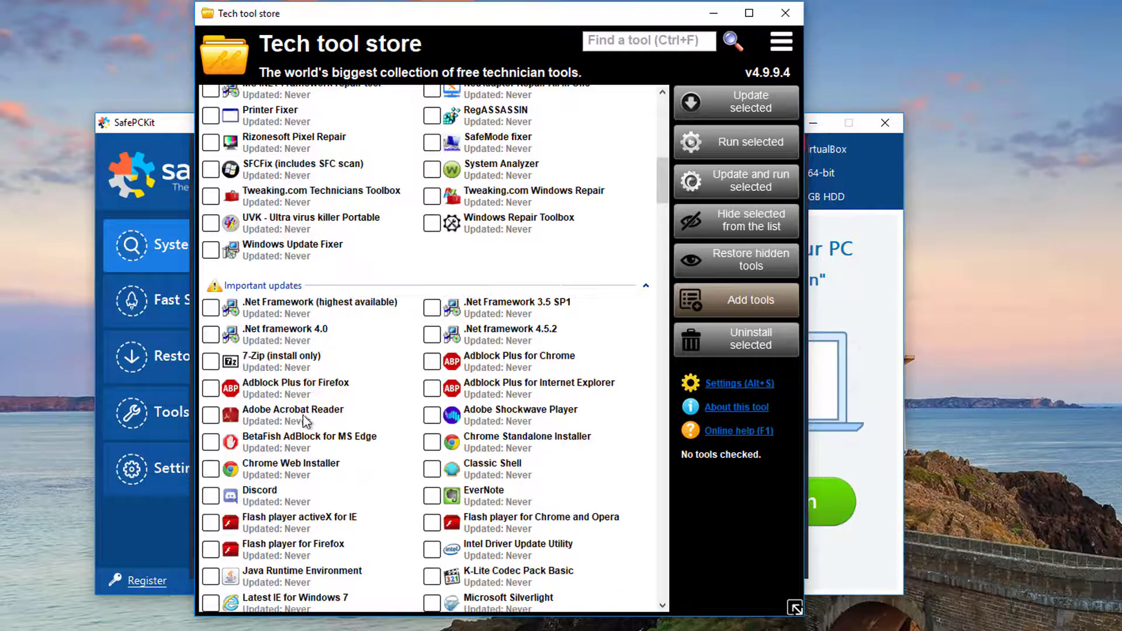
{"action": "scroll", "coordinate": [307, 422], "scroll_direction": "down", "scroll_amount": 1}
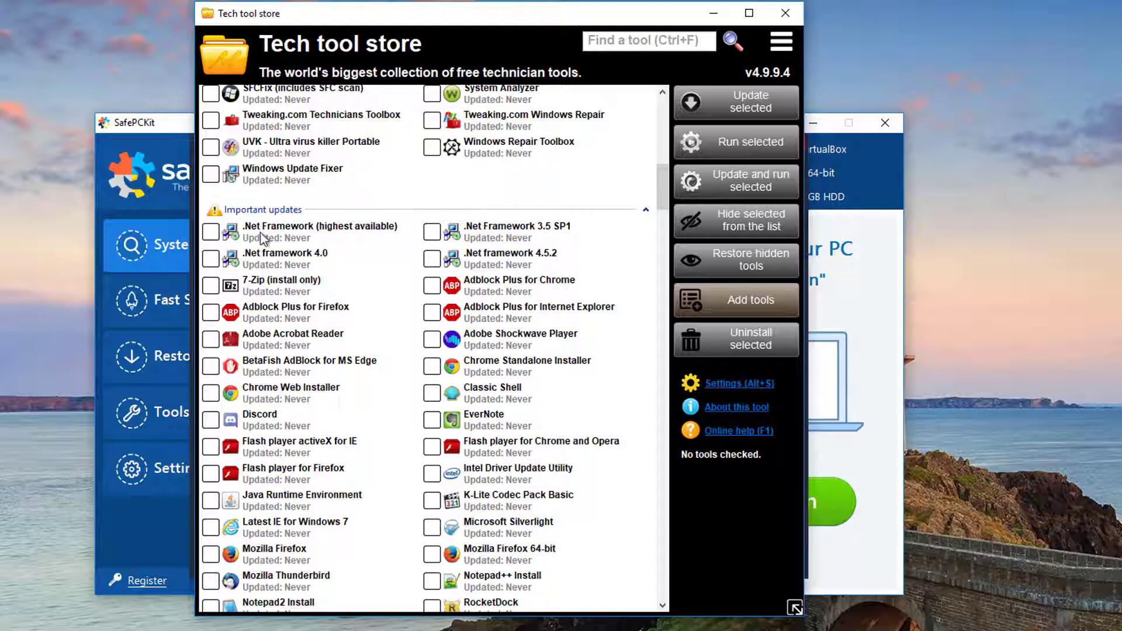
{"action": "scroll", "coordinate": [281, 342], "scroll_direction": "down", "scroll_amount": 2}
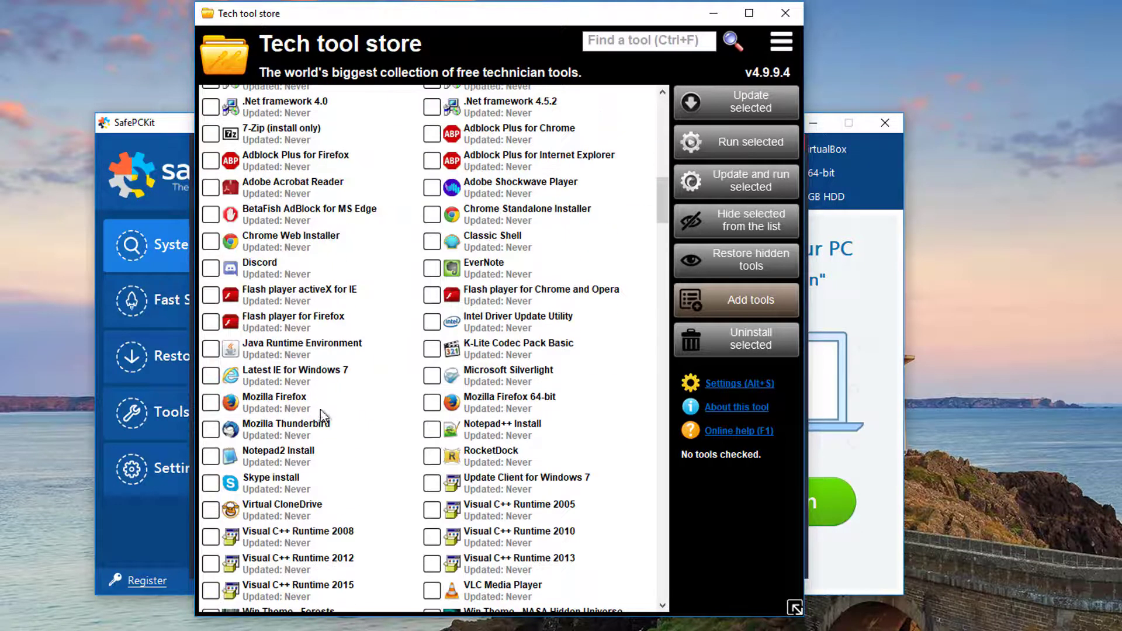
{"action": "scroll", "coordinate": [367, 495], "scroll_direction": "down", "scroll_amount": 3}
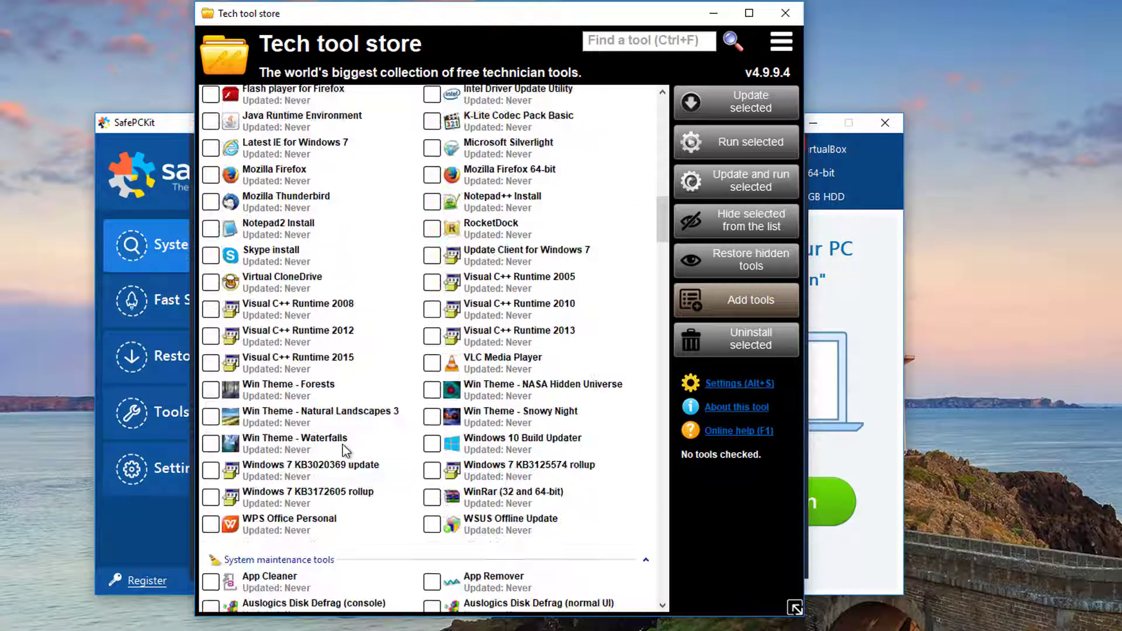
{"action": "scroll", "coordinate": [331, 426], "scroll_direction": "down", "scroll_amount": 2}
{"action": "scroll", "coordinate": [329, 419], "scroll_direction": "down", "scroll_amount": 1}
{"action": "scroll", "coordinate": [282, 382], "scroll_direction": "down", "scroll_amount": 1}
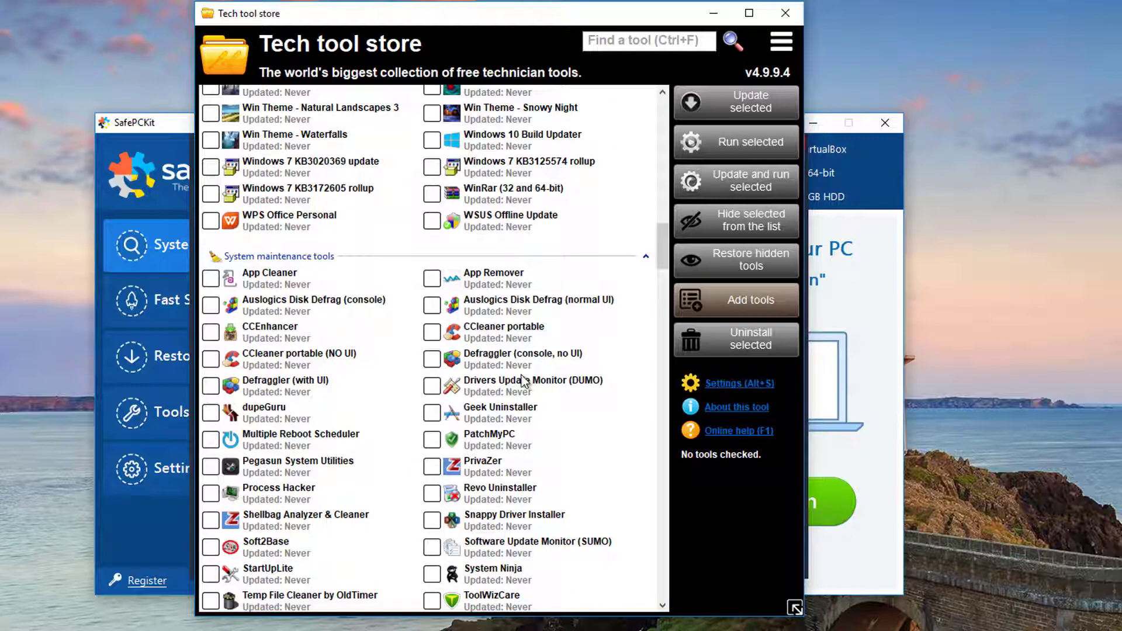
{"action": "scroll", "coordinate": [411, 355], "scroll_direction": "down", "scroll_amount": 3}
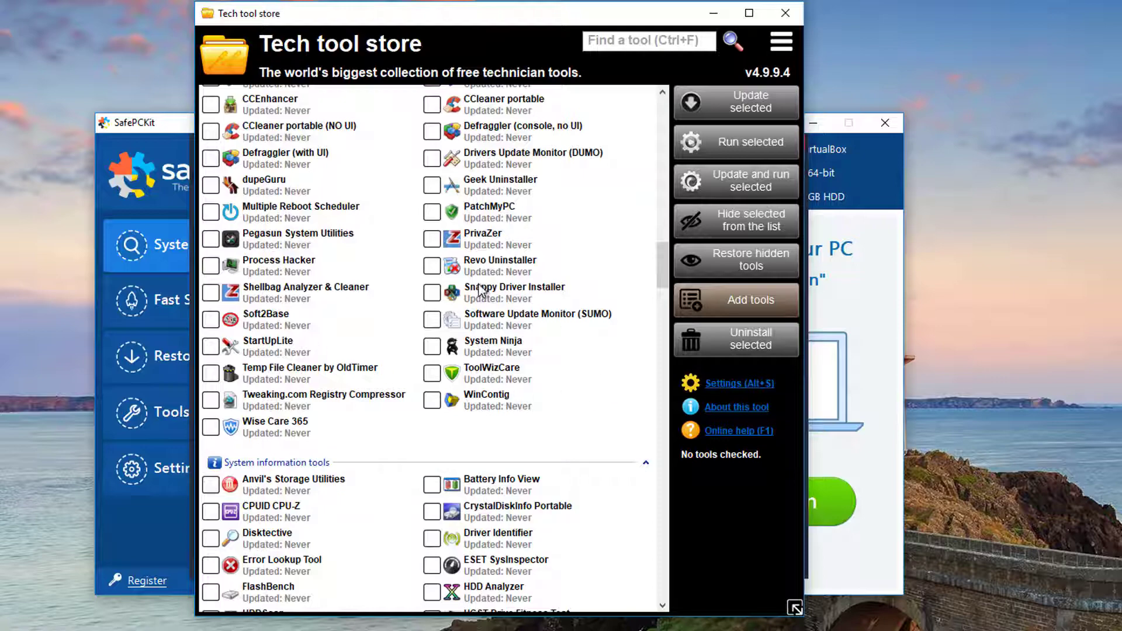
{"action": "scroll", "coordinate": [481, 285], "scroll_direction": "up", "scroll_amount": 2}
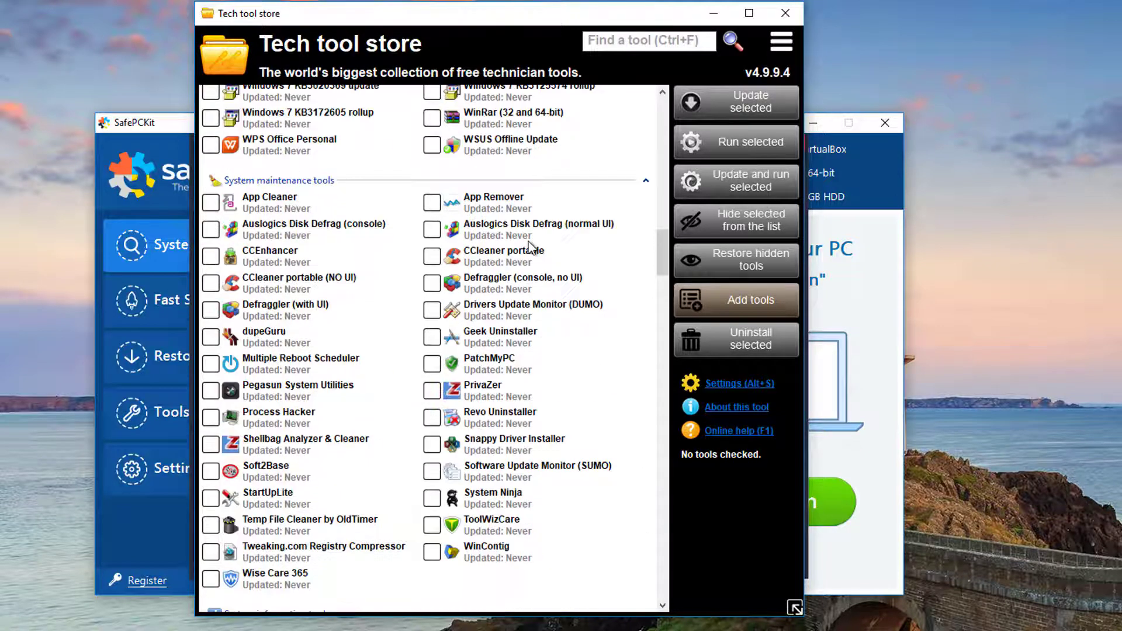
{"action": "scroll", "coordinate": [526, 250], "scroll_direction": "up", "scroll_amount": 4}
{"action": "scroll", "coordinate": [526, 249], "scroll_direction": "up", "scroll_amount": 4}
{"action": "scroll", "coordinate": [523, 246], "scroll_direction": "up", "scroll_amount": 4}
{"action": "scroll", "coordinate": [524, 245], "scroll_direction": "up", "scroll_amount": 4}
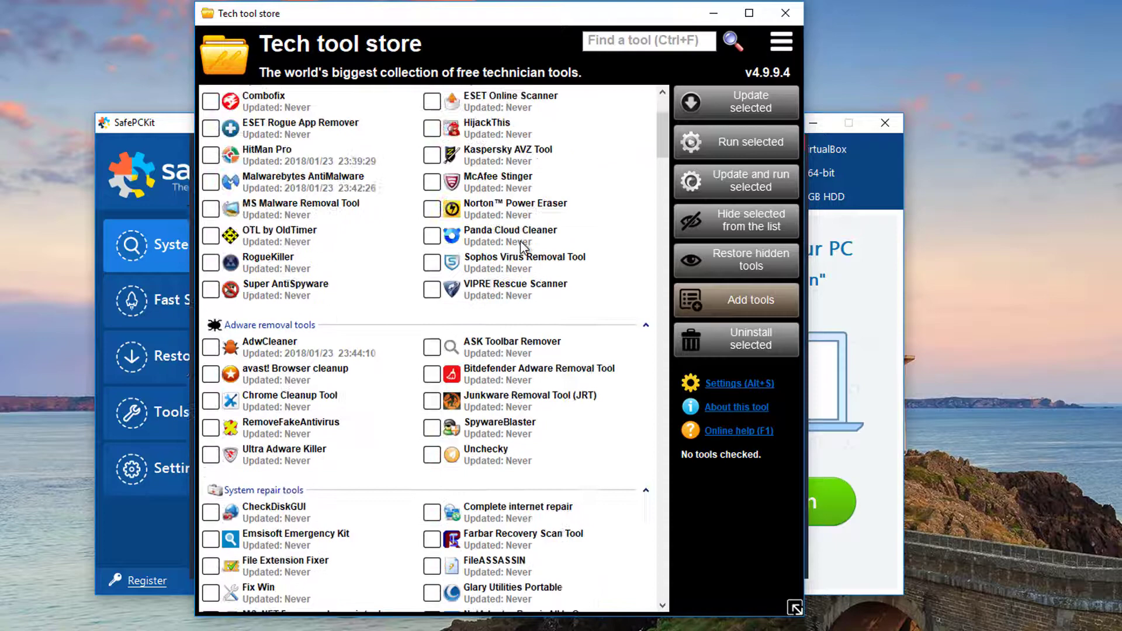
{"action": "scroll", "coordinate": [524, 248], "scroll_direction": "up", "scroll_amount": 2}
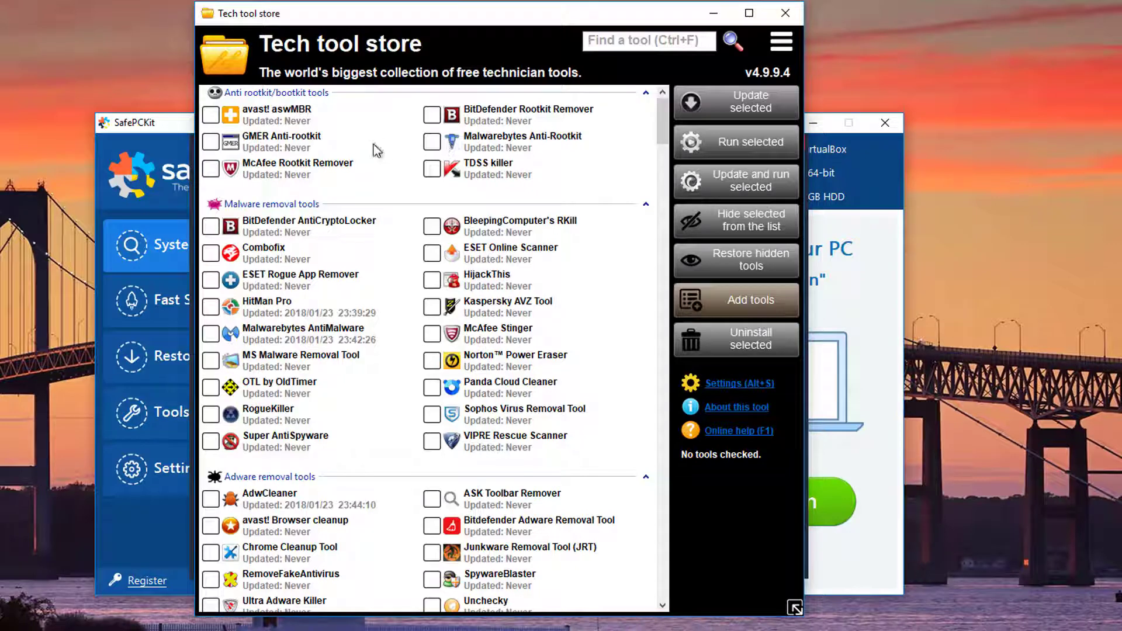
Check HitMan Pro, OTL by OldTimer and Malwarebytes AntiMalware and choose Update and run selected
{"action": "left_click", "coordinate": [212, 308]}
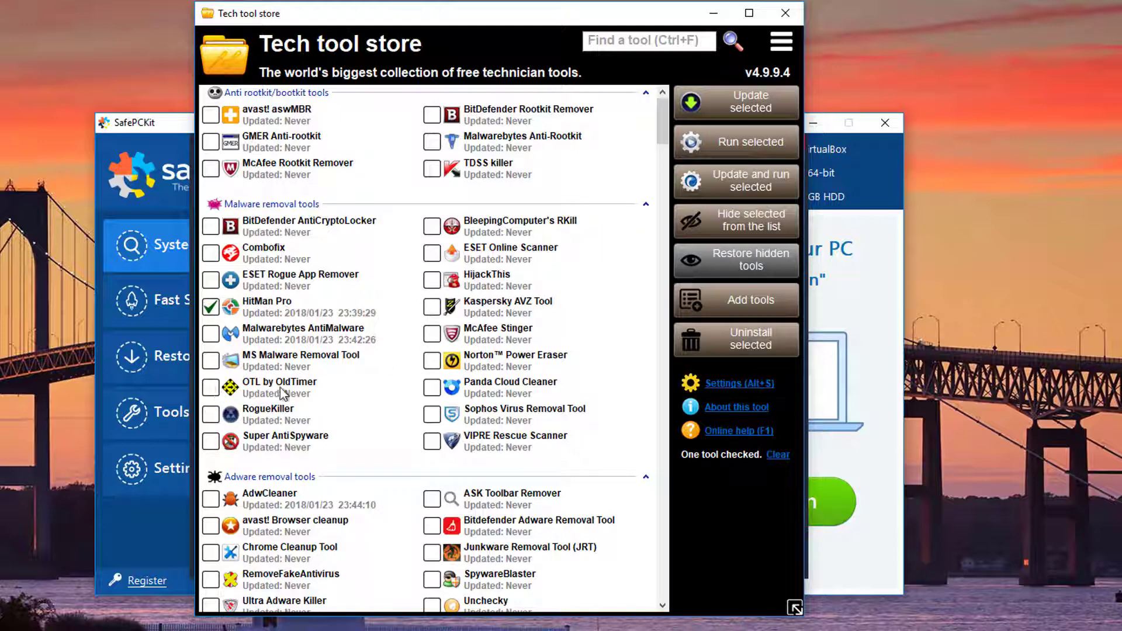
{"action": "left_click", "coordinate": [212, 388]}
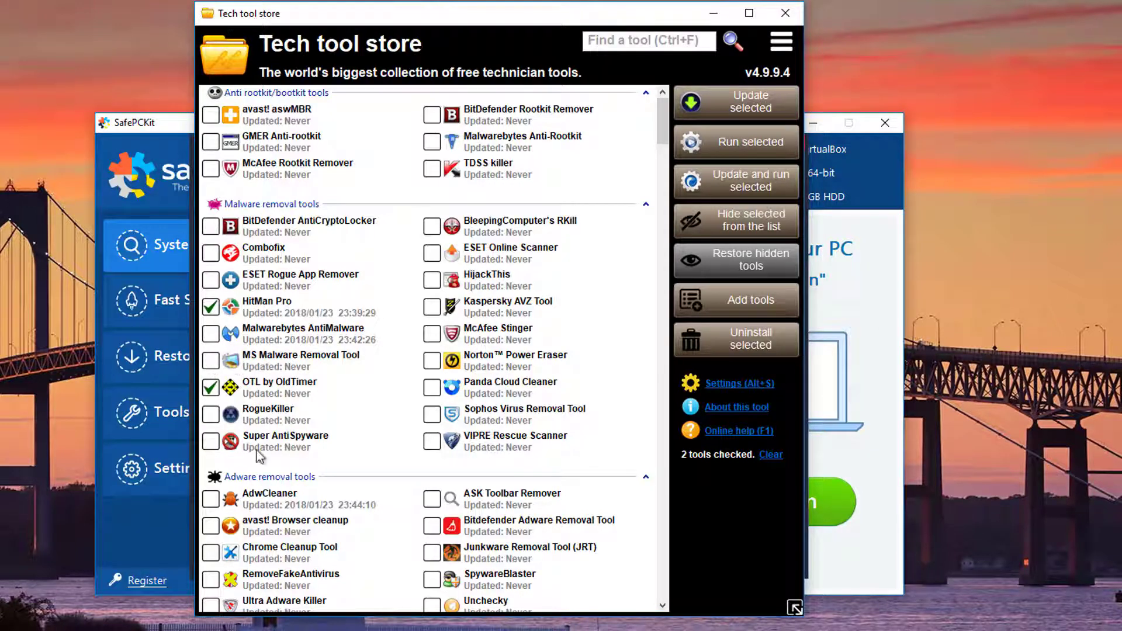
{"action": "left_click", "coordinate": [211, 333]}
{"action": "left_click", "coordinate": [763, 194]}
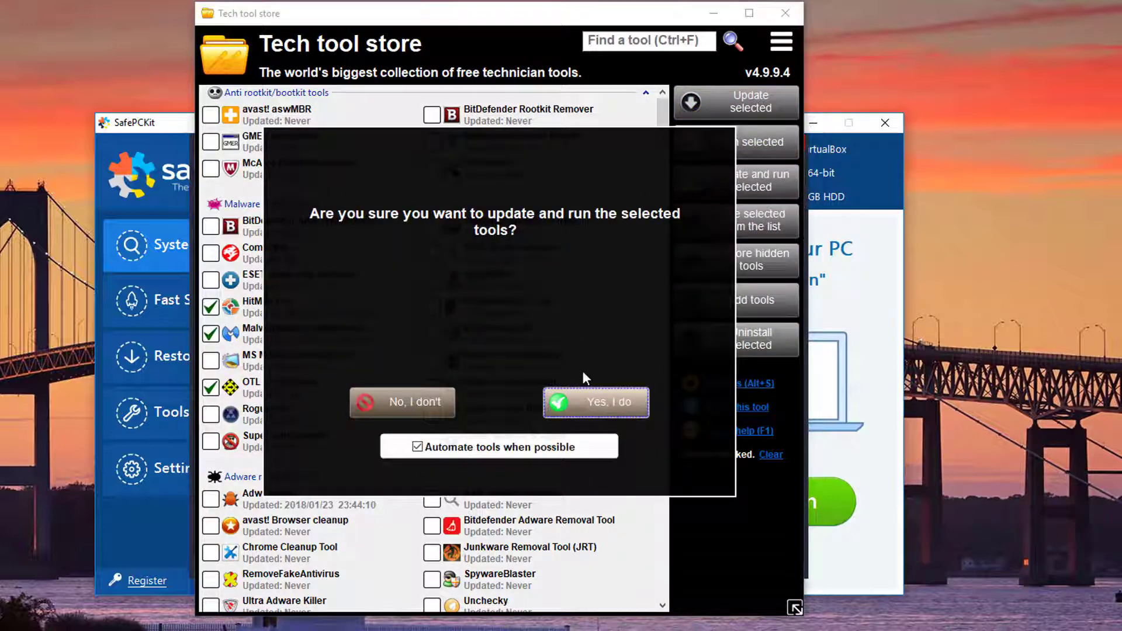
Confirm the batch run and start the HitmanPro scan past its welcome and setup pages
{"action": "left_click", "coordinate": [587, 405]}
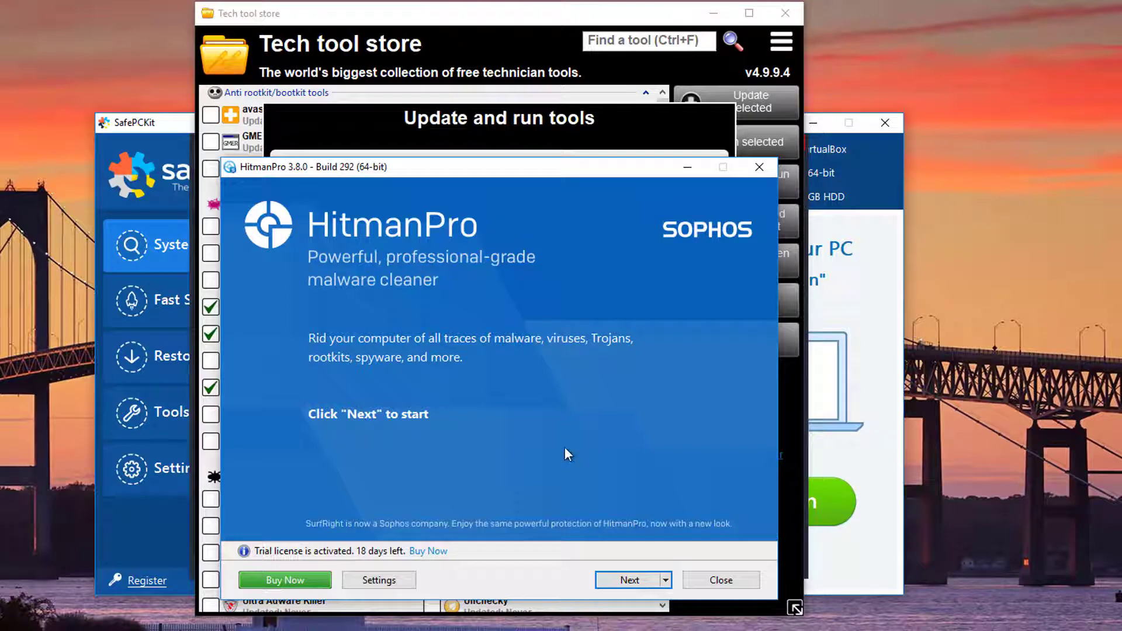
{"action": "left_click", "coordinate": [628, 580]}
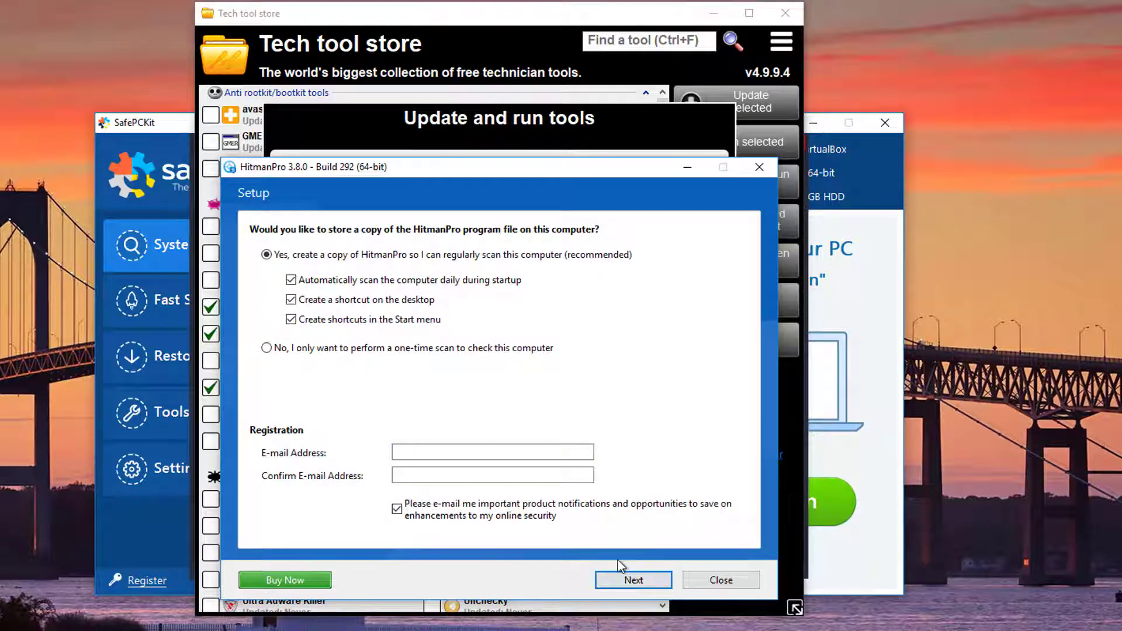
{"action": "left_click", "coordinate": [632, 579]}
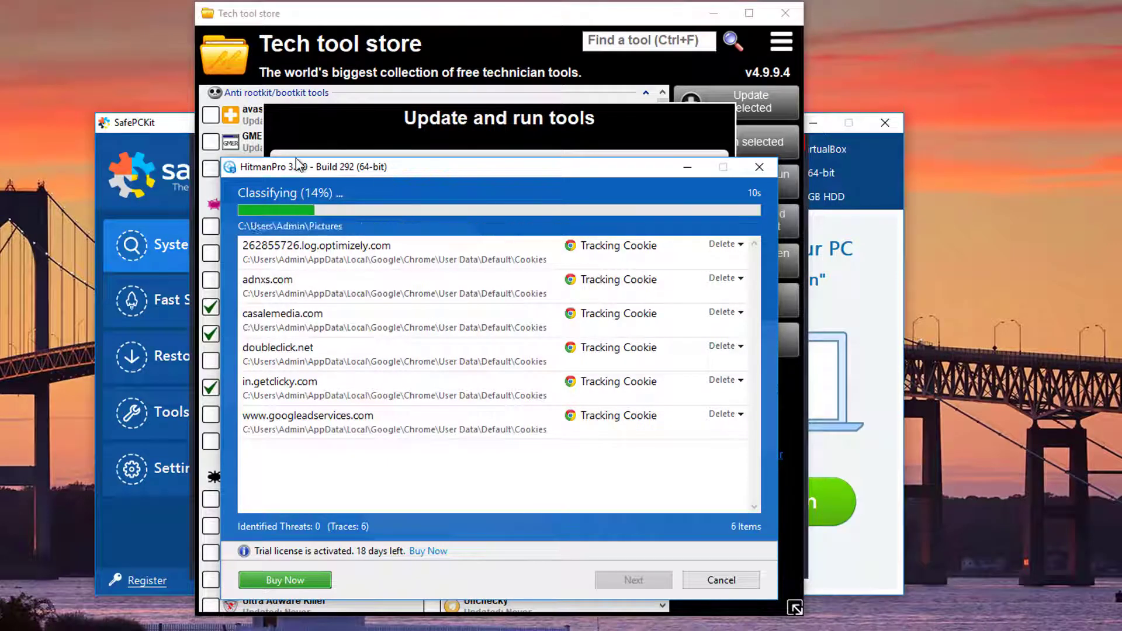
{"action": "mouse_move", "coordinate": [340, 169]}
{"action": "left_mouse_down"}
{"action": "mouse_move", "coordinate": [432, 172]}
{"action": "mouse_move", "coordinate": [372, 151]}
{"action": "left_mouse_up"}
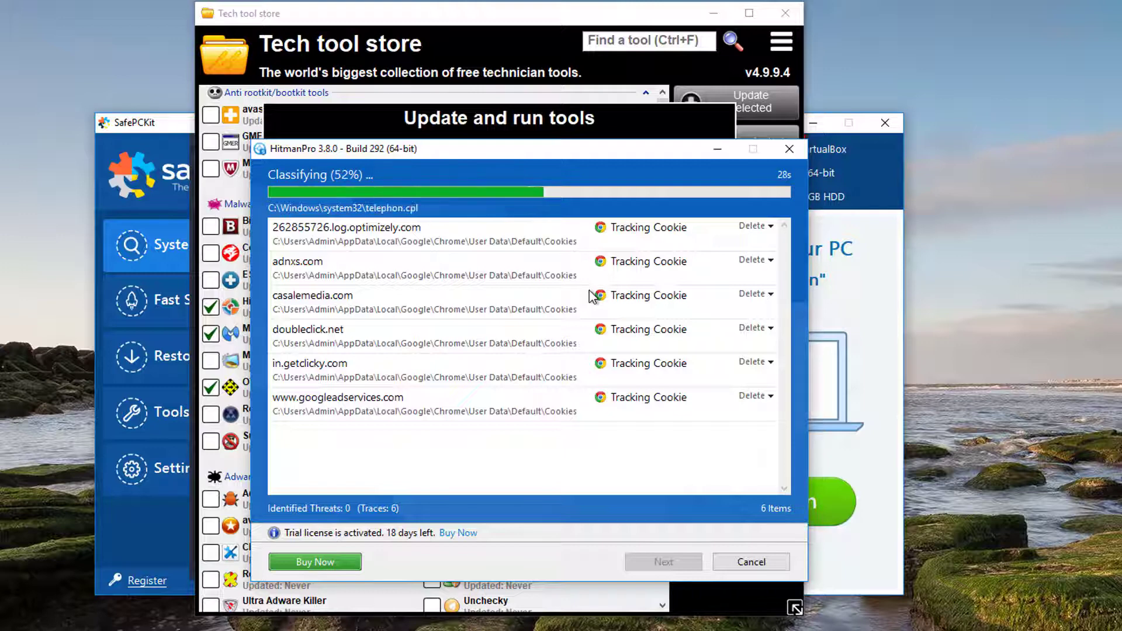
{"action": "left_click", "coordinate": [780, 53]}
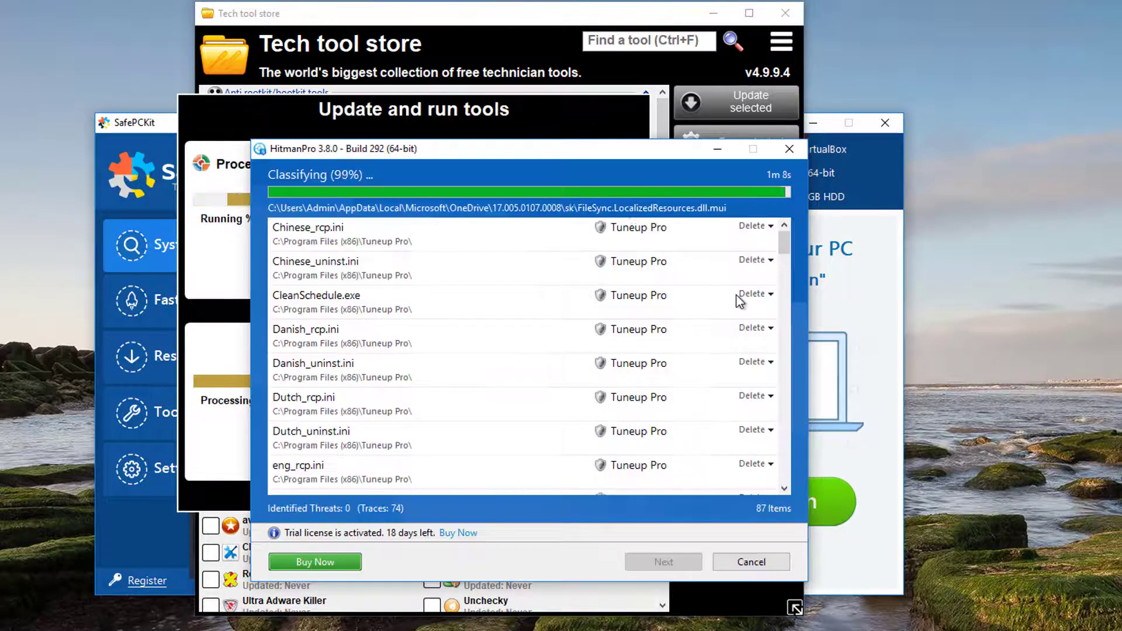
Remove the 86 detected items, view the summary, close HitmanPro and decline the restart
{"action": "left_click", "coordinate": [665, 562]}
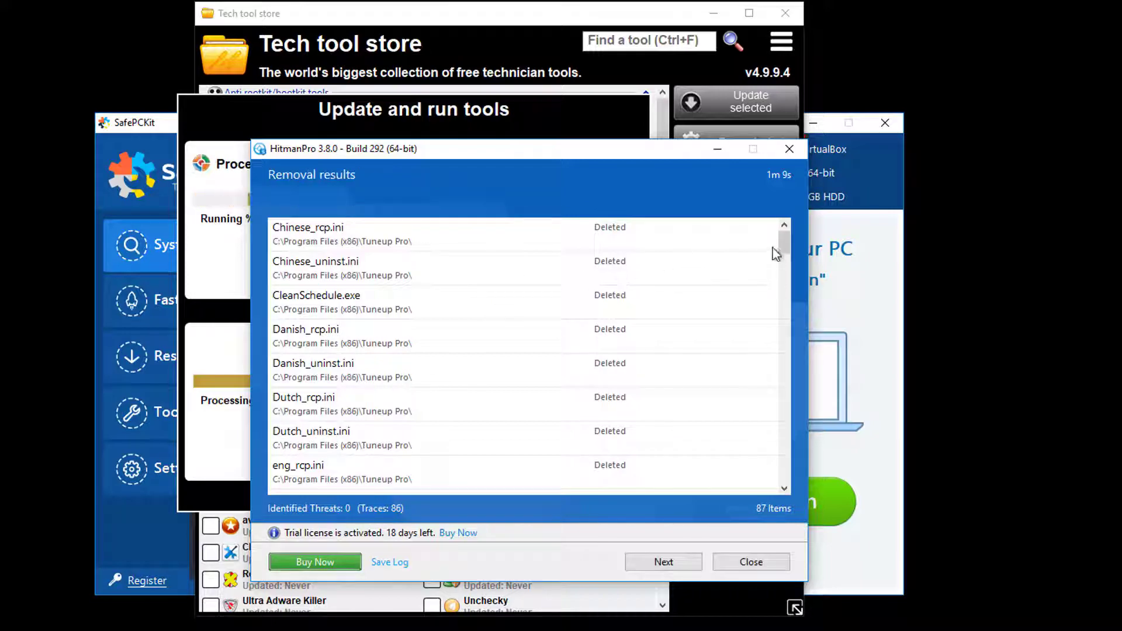
{"action": "left_click_drag", "start_coordinate": [775, 254], "coordinate": [785, 338]}
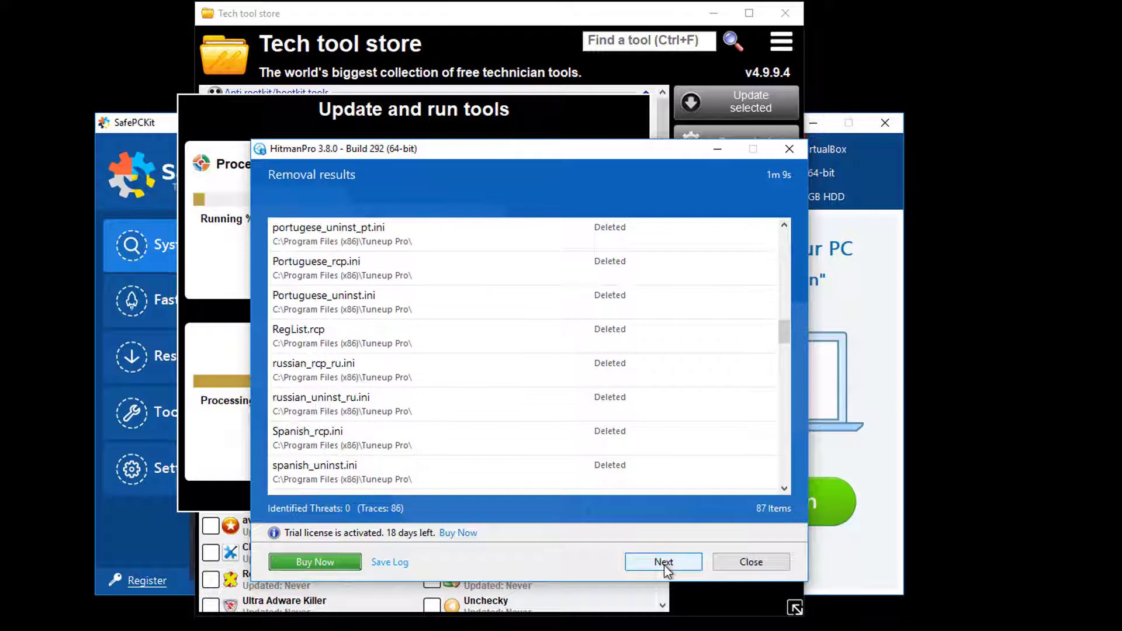
{"action": "left_click", "coordinate": [665, 566]}
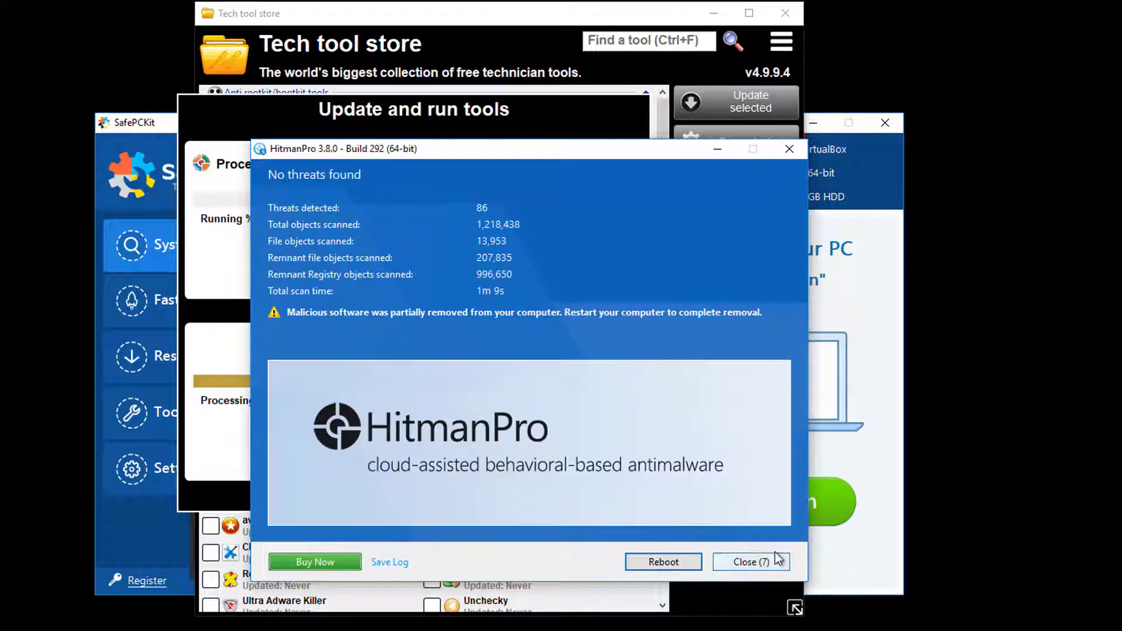
{"action": "left_click", "coordinate": [788, 569]}
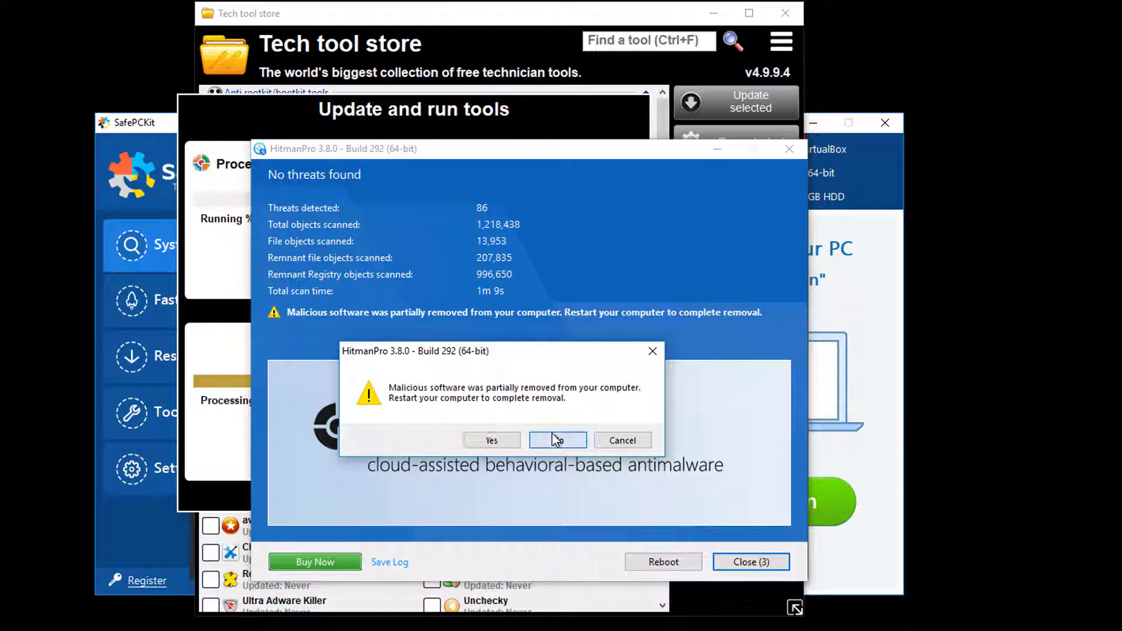
{"action": "left_click", "coordinate": [553, 440]}
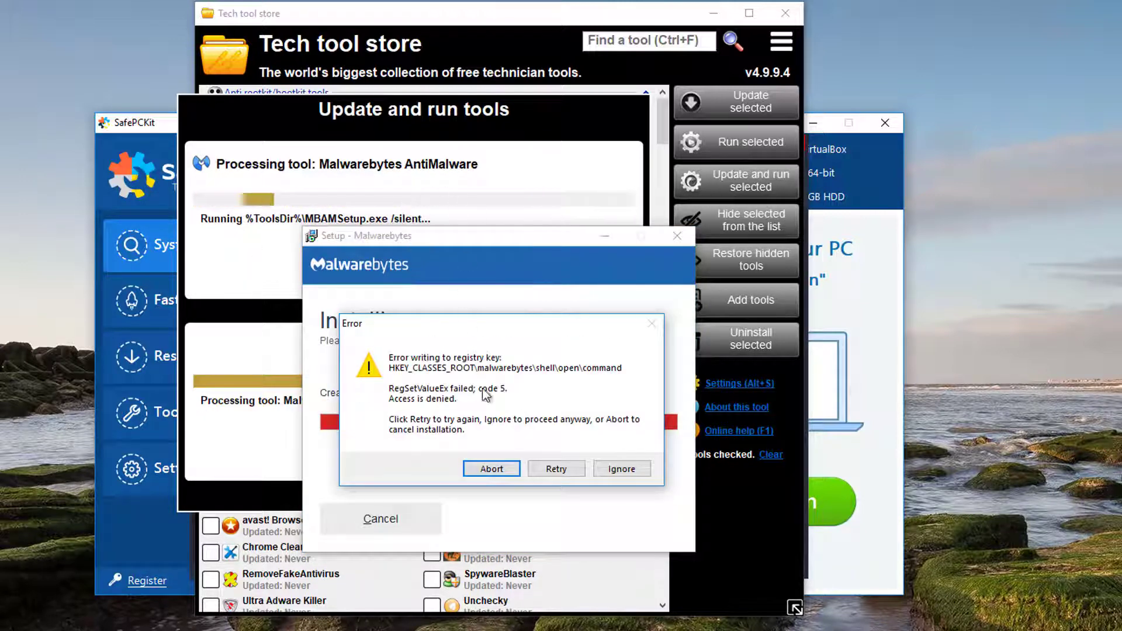
Ignore the Malwarebytes registry error, cancel all remaining tools and untick Malwarebytes and HitMan Pro
{"action": "left_click", "coordinate": [622, 469]}
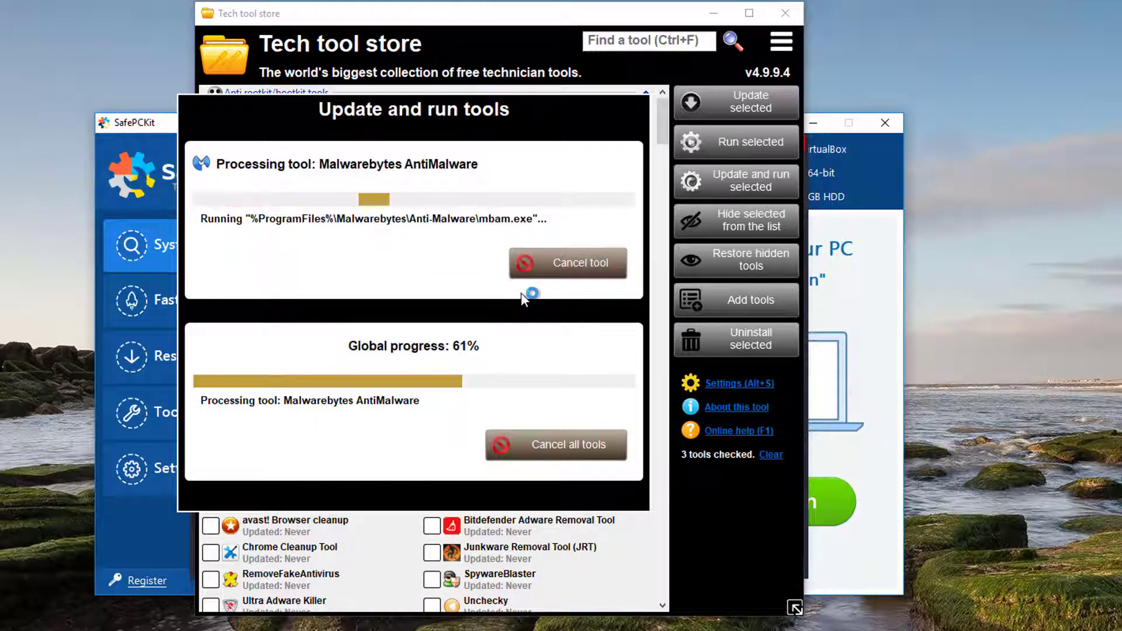
{"action": "left_click", "coordinate": [556, 445]}
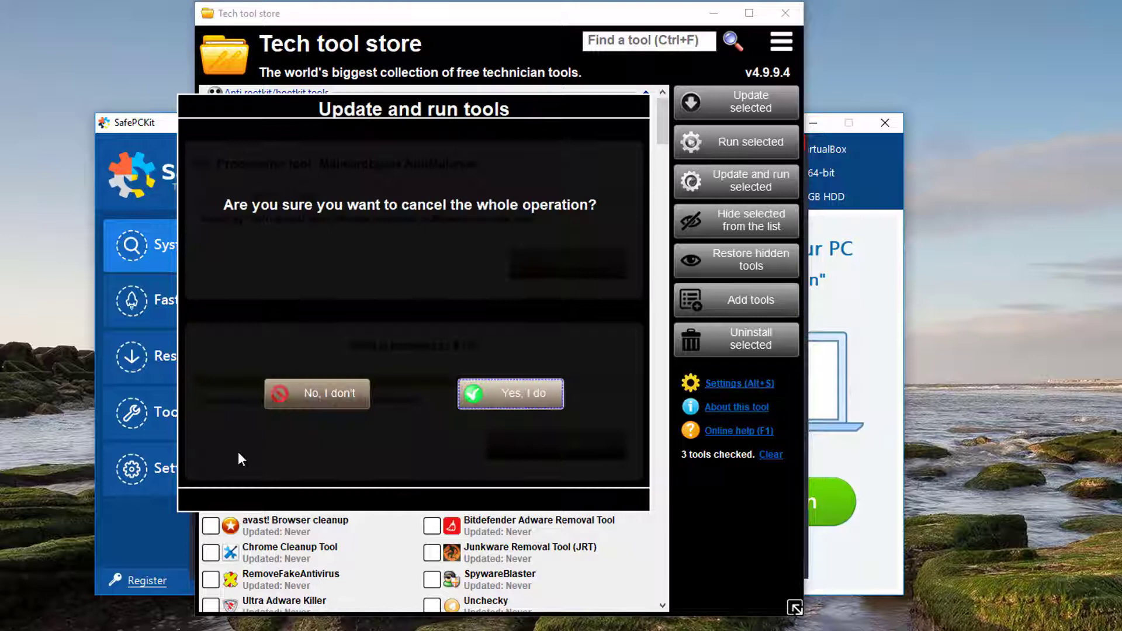
{"action": "left_click", "coordinate": [506, 397]}
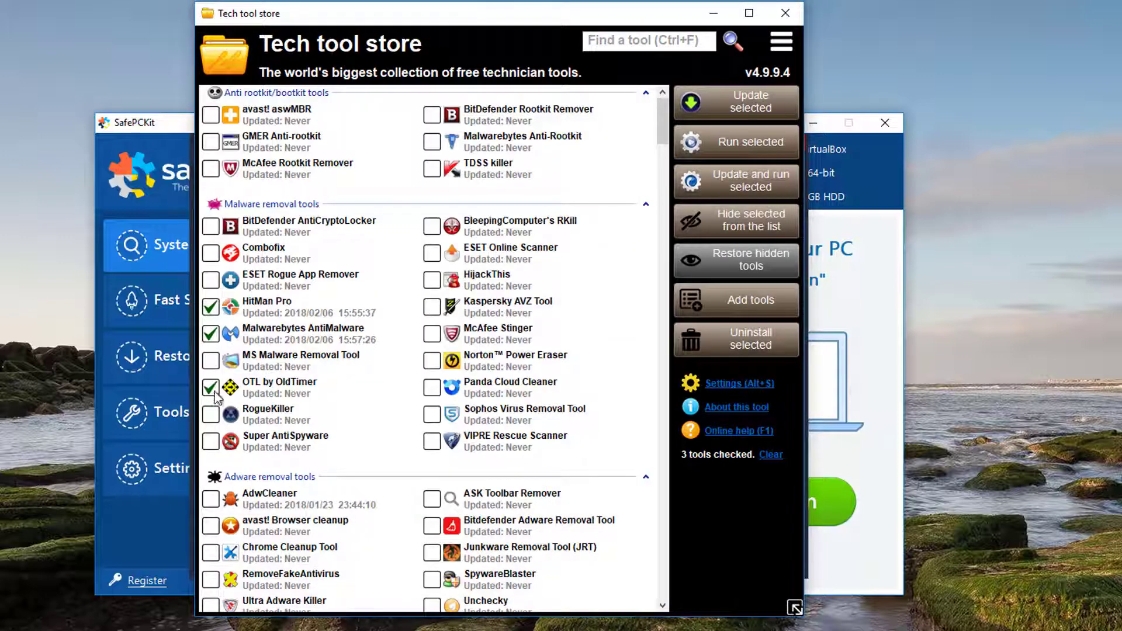
{"action": "left_click", "coordinate": [211, 334]}
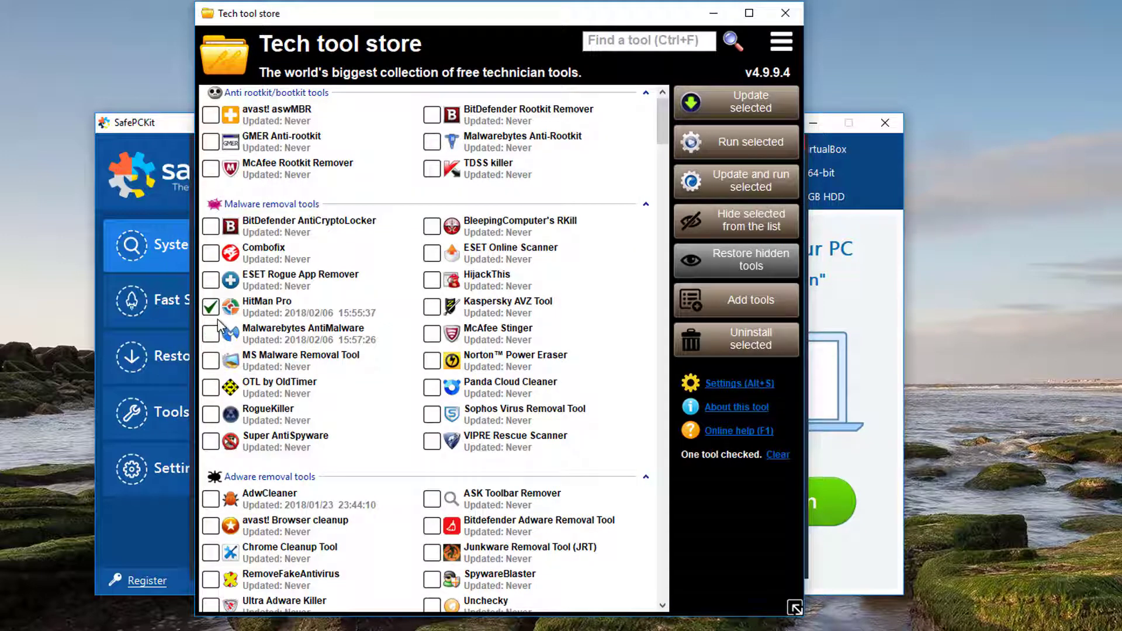
{"action": "left_click", "coordinate": [211, 306]}
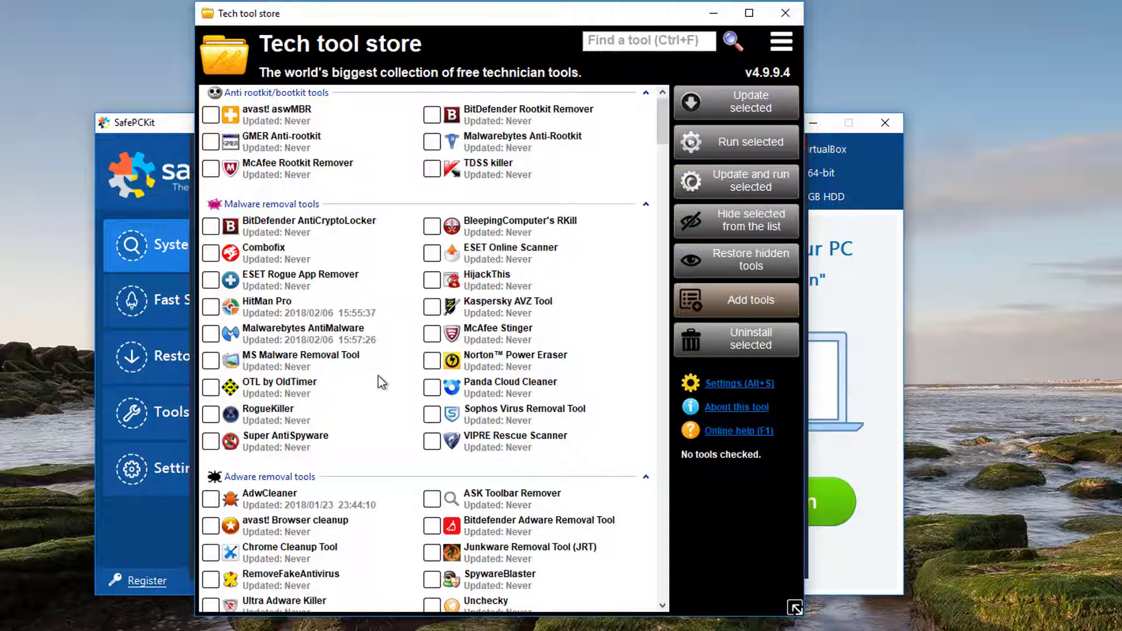
{"action": "scroll", "coordinate": [537, 340], "scroll_direction": "down", "scroll_amount": 2}
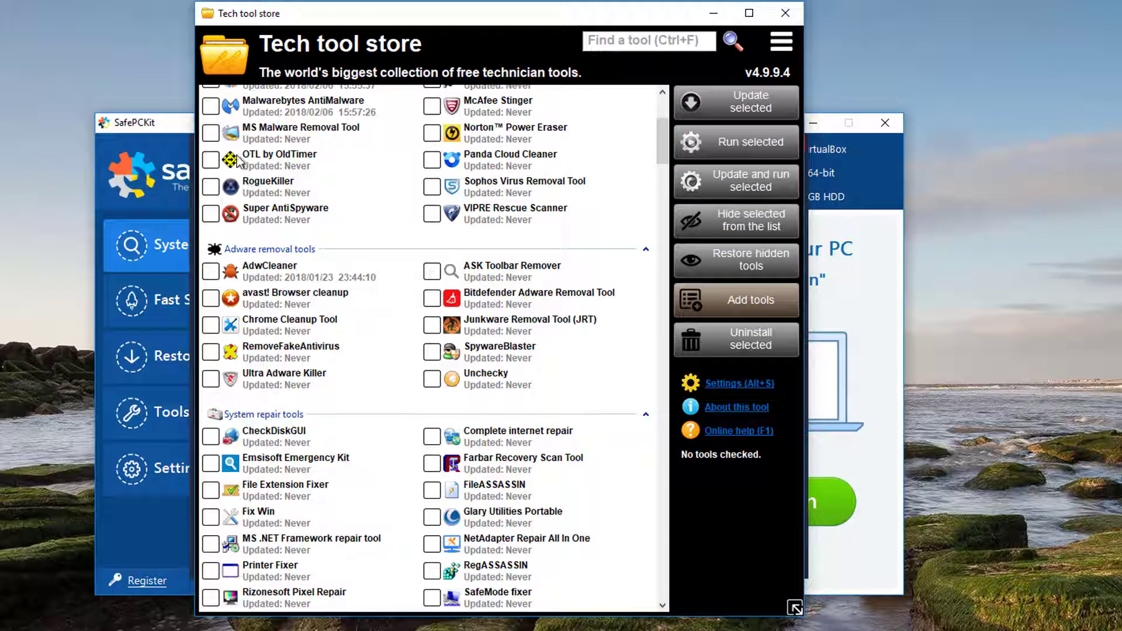
Launch OTL by OldTimer, start its scan, then cancel the OTL tool's processing and confirm
{"action": "double_click", "coordinate": [270, 162]}
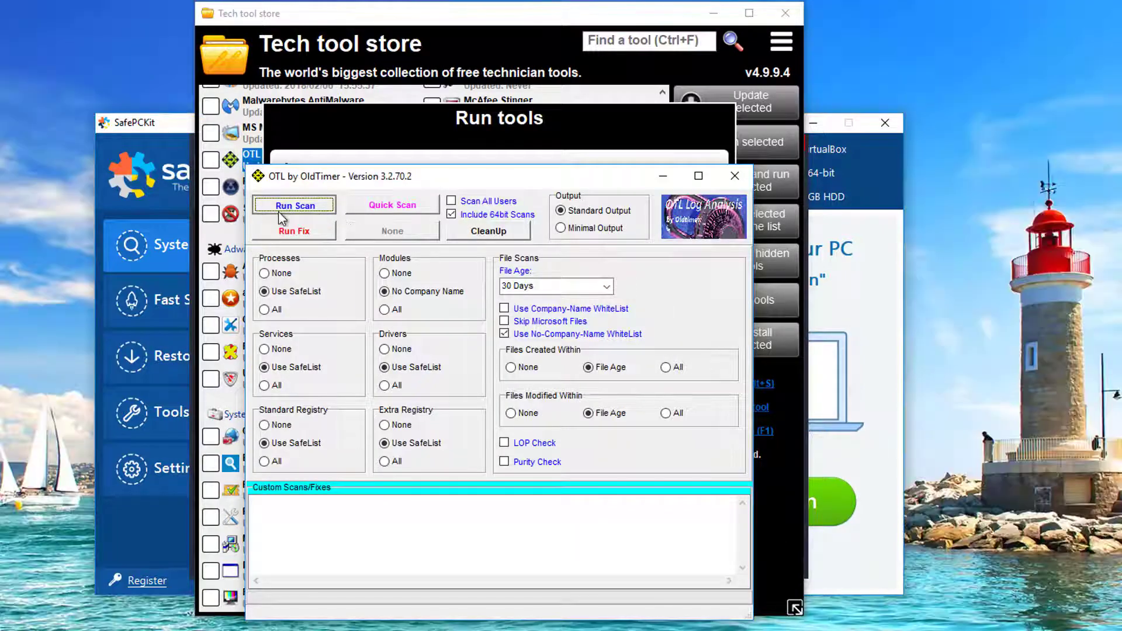
{"action": "left_click", "coordinate": [279, 211]}
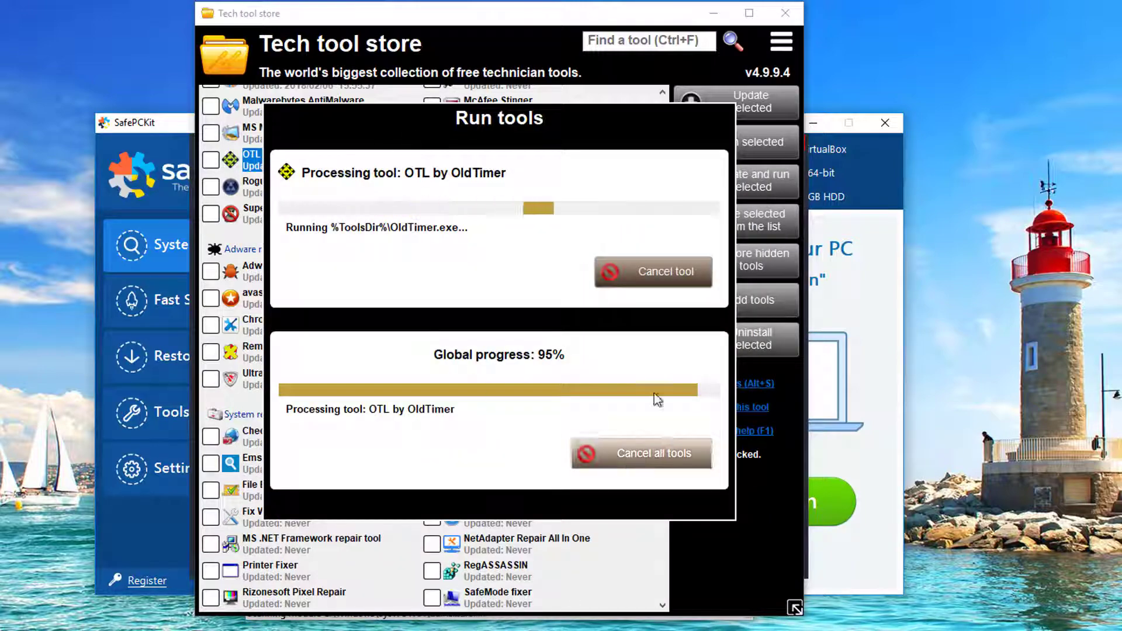
{"action": "left_click", "coordinate": [647, 272]}
{"action": "left_click", "coordinate": [602, 402]}
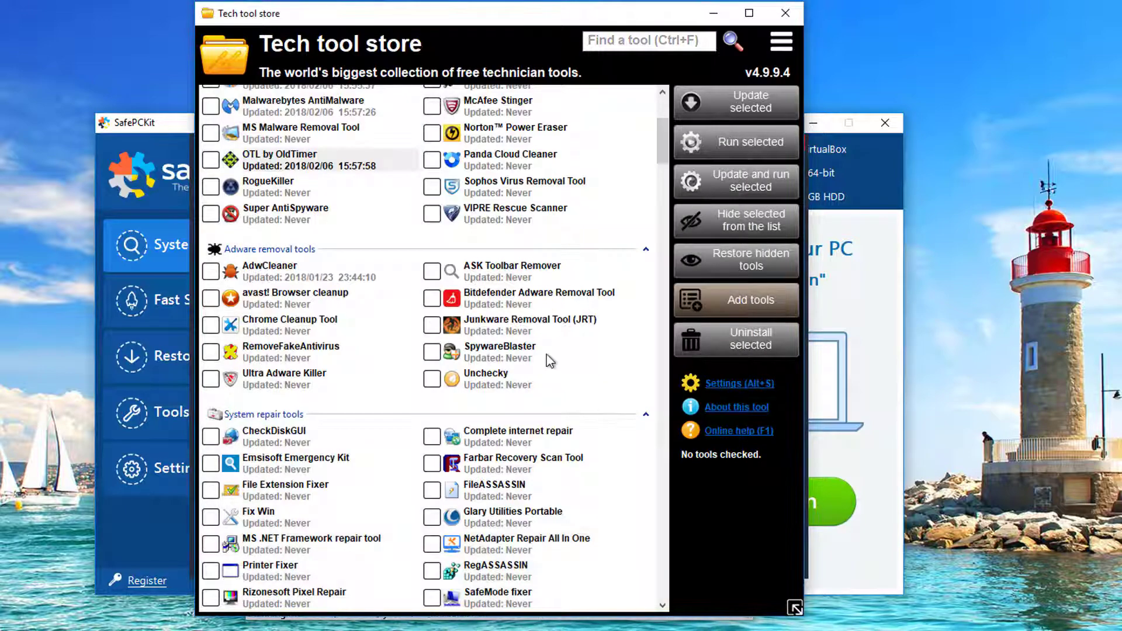
{"action": "scroll", "coordinate": [406, 240], "scroll_direction": "down", "scroll_amount": 3}
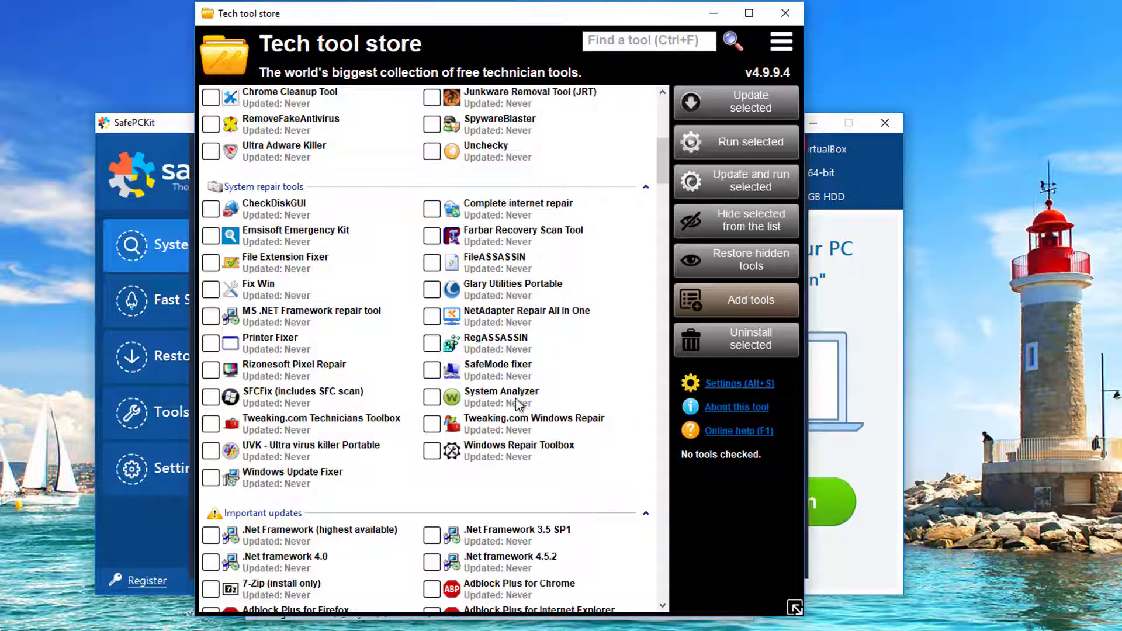
{"action": "scroll", "coordinate": [517, 404], "scroll_direction": "down", "scroll_amount": 1}
{"action": "scroll", "coordinate": [491, 405], "scroll_direction": "down", "scroll_amount": 1}
{"action": "scroll", "coordinate": [470, 408], "scroll_direction": "down", "scroll_amount": 2}
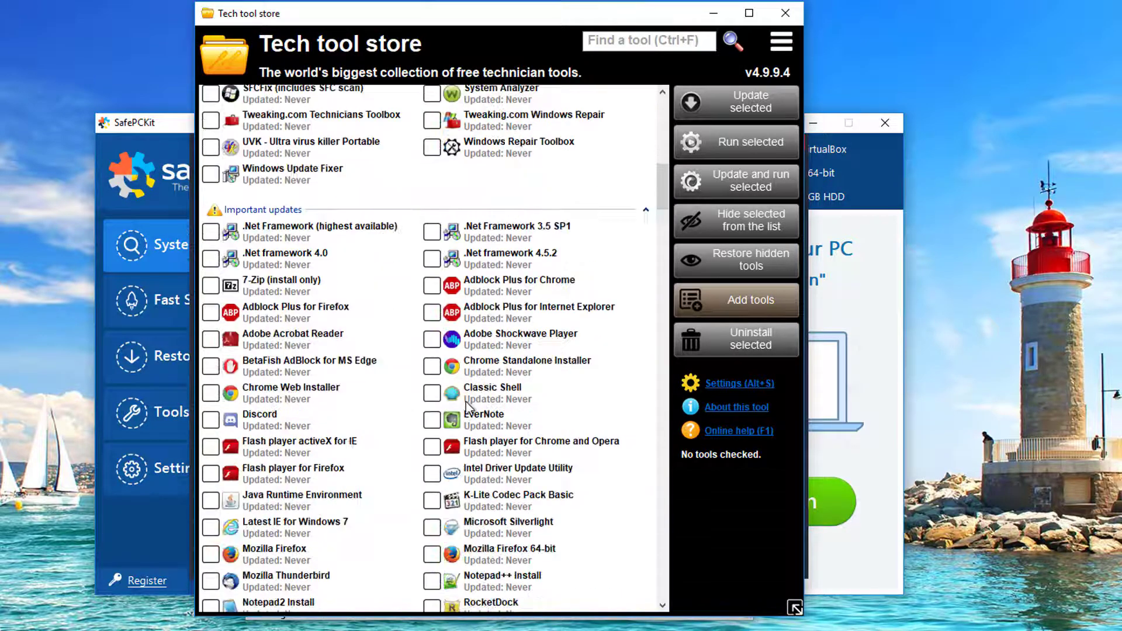
{"action": "scroll", "coordinate": [467, 405], "scroll_direction": "down", "scroll_amount": 1}
{"action": "scroll", "coordinate": [275, 329], "scroll_direction": "down", "scroll_amount": 5}
{"action": "scroll", "coordinate": [273, 352], "scroll_direction": "down", "scroll_amount": 3}
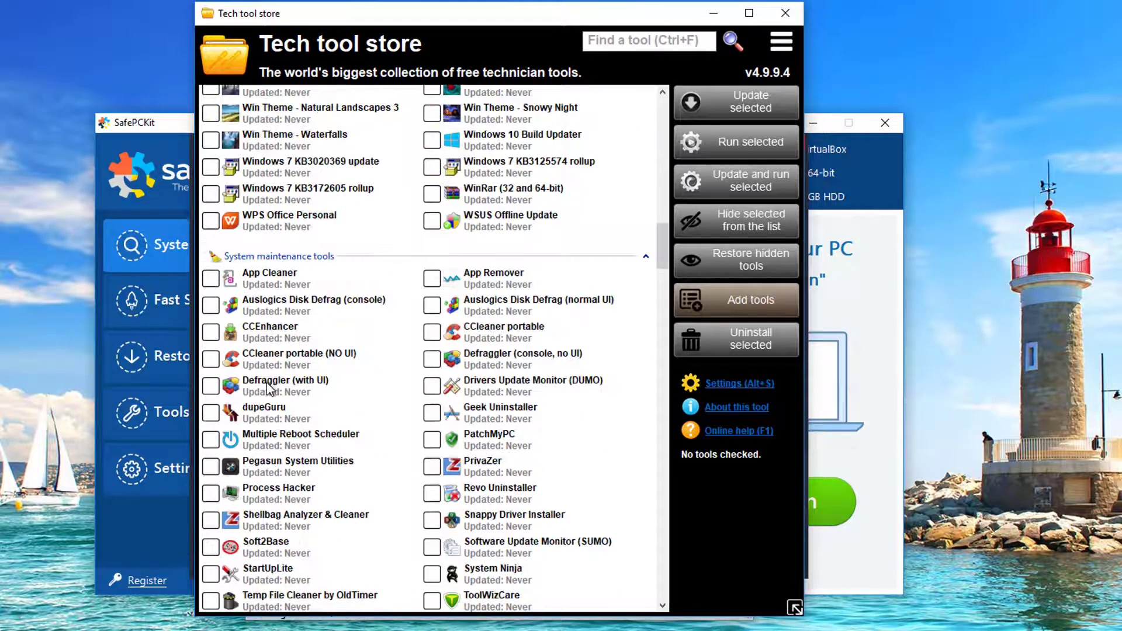
{"action": "scroll", "coordinate": [268, 379], "scroll_direction": "down", "scroll_amount": 4}
{"action": "scroll", "coordinate": [266, 374], "scroll_direction": "up", "scroll_amount": 3}
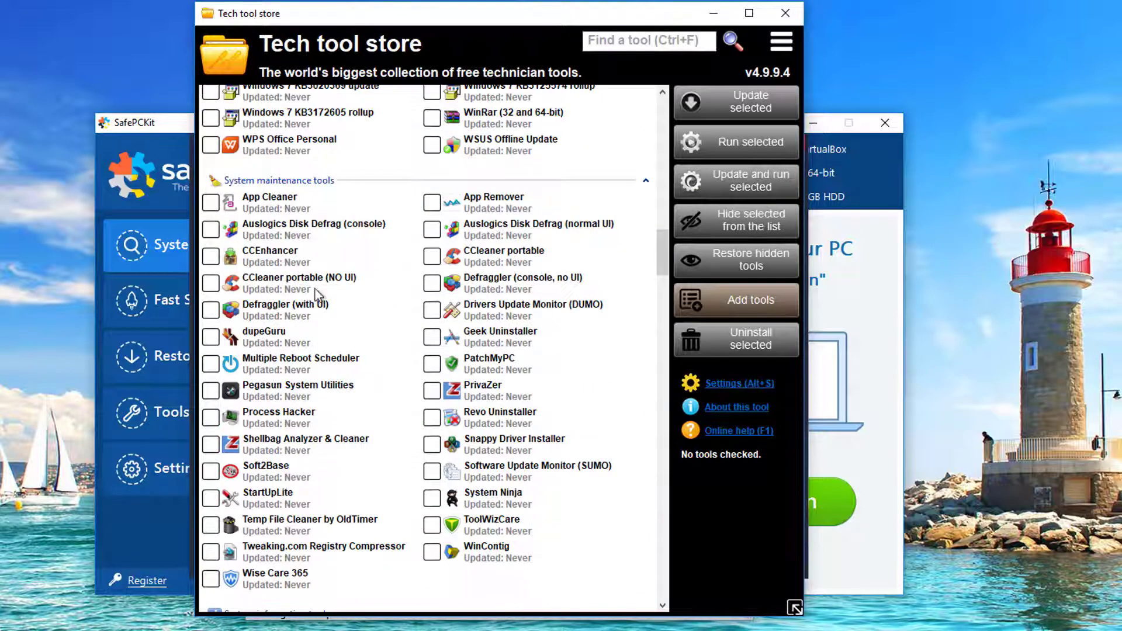
Run CCleaner portable (NO UI) from the System maintenance tools via its options menu
{"action": "left_click", "coordinate": [276, 284]}
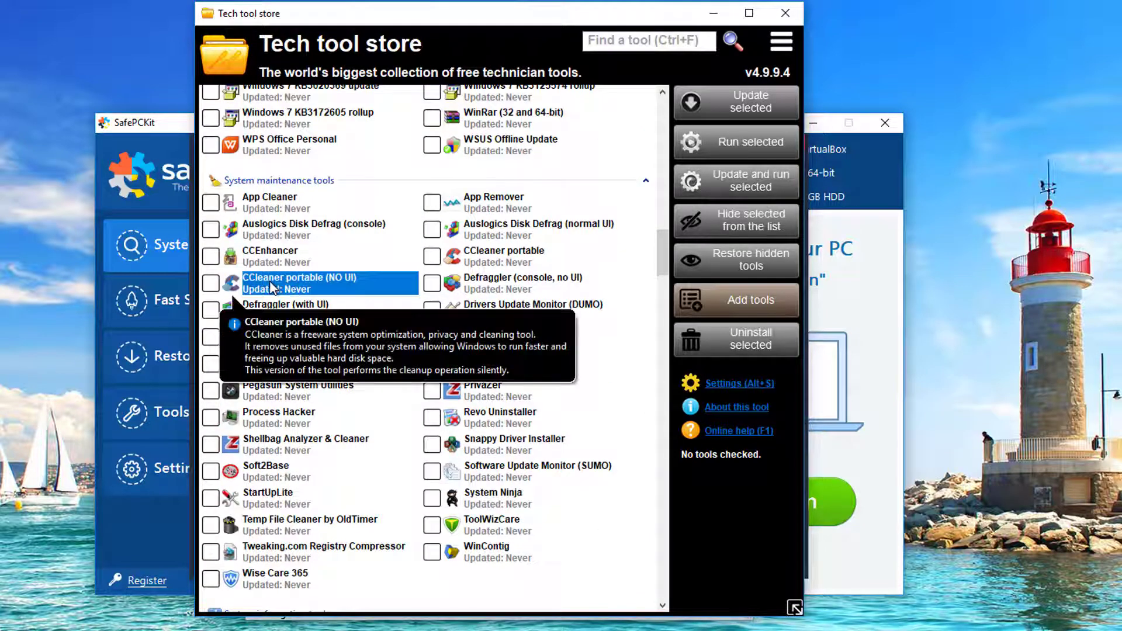
{"action": "double_click", "coordinate": [270, 281]}
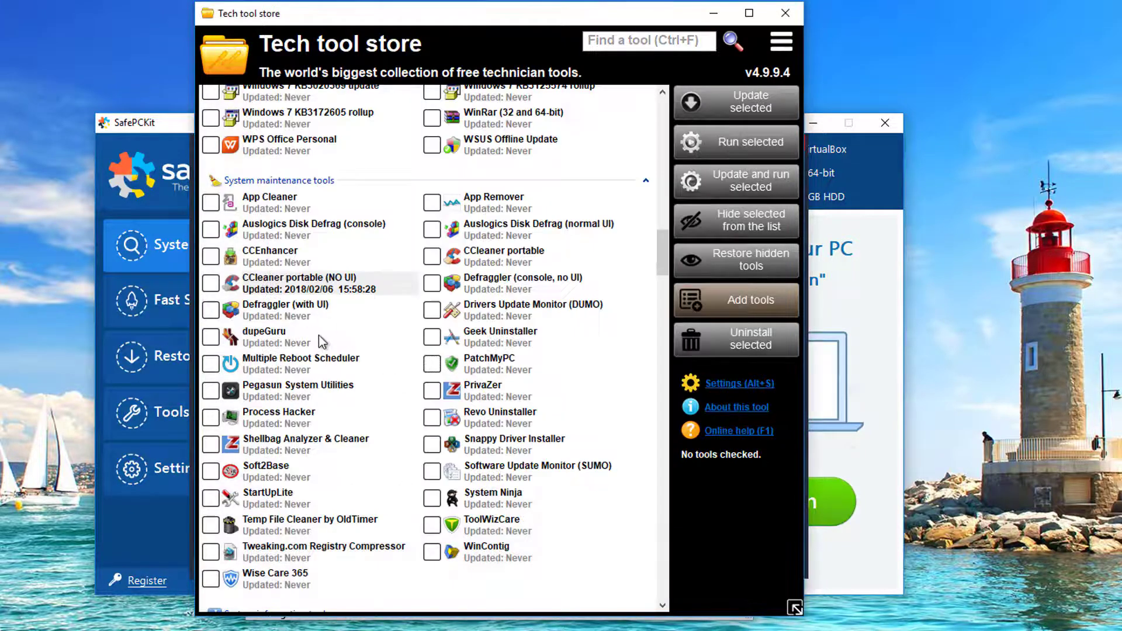
{"action": "right_click", "coordinate": [508, 266]}
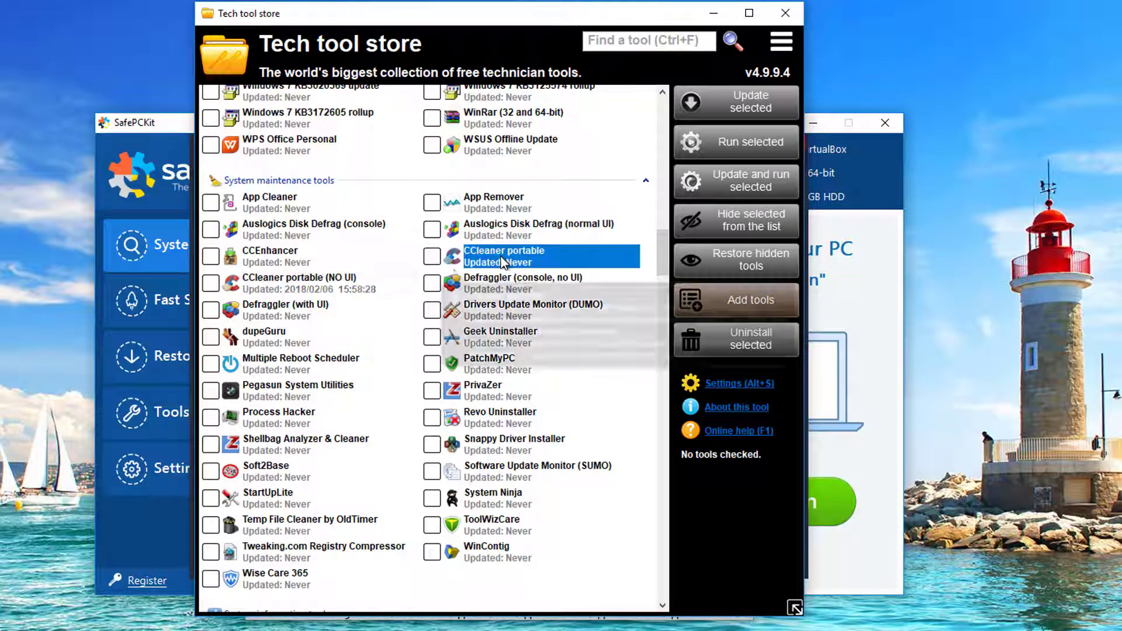
{"action": "left_click", "coordinate": [497, 274]}
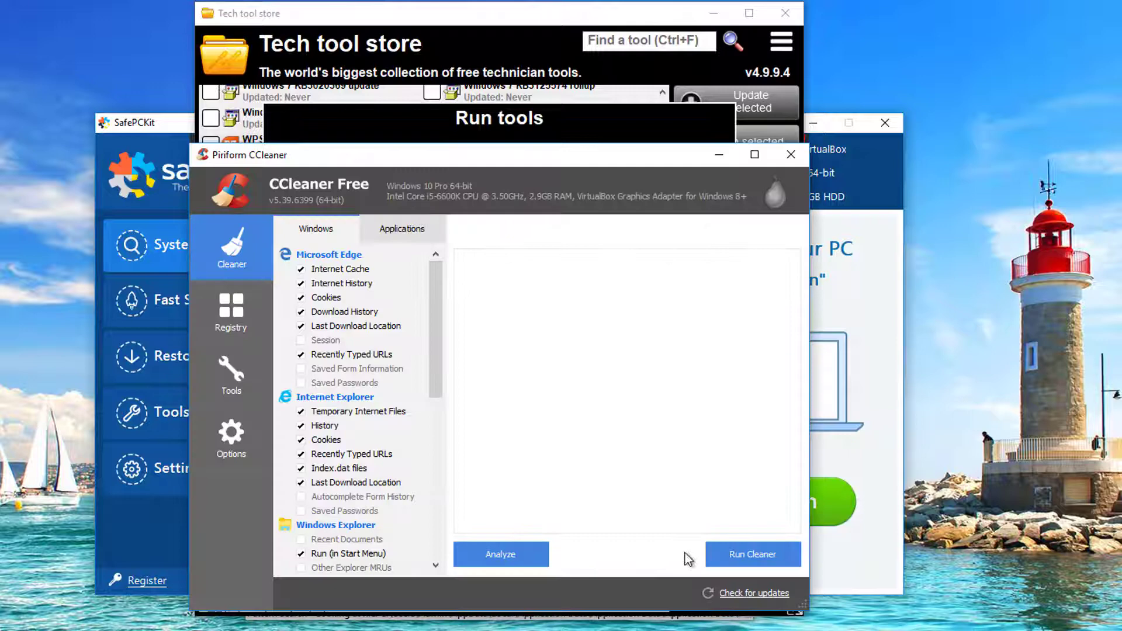
Start cleaning the analysed 23.5 MB of junk and confirm deleting the files
{"action": "left_click", "coordinate": [752, 558]}
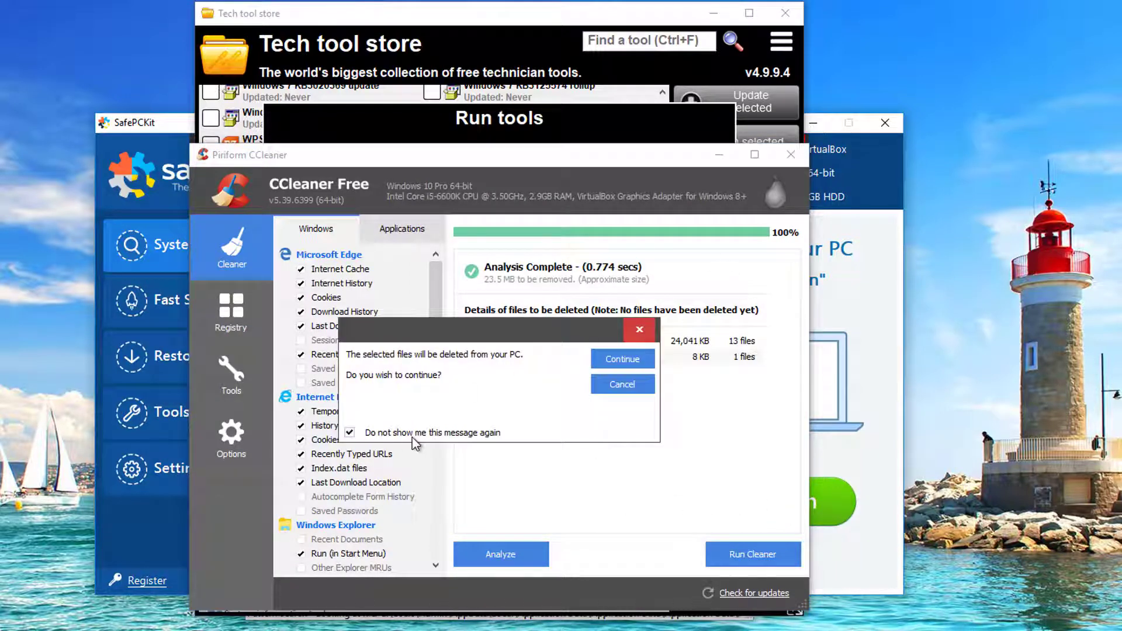
{"action": "left_click", "coordinate": [605, 361]}
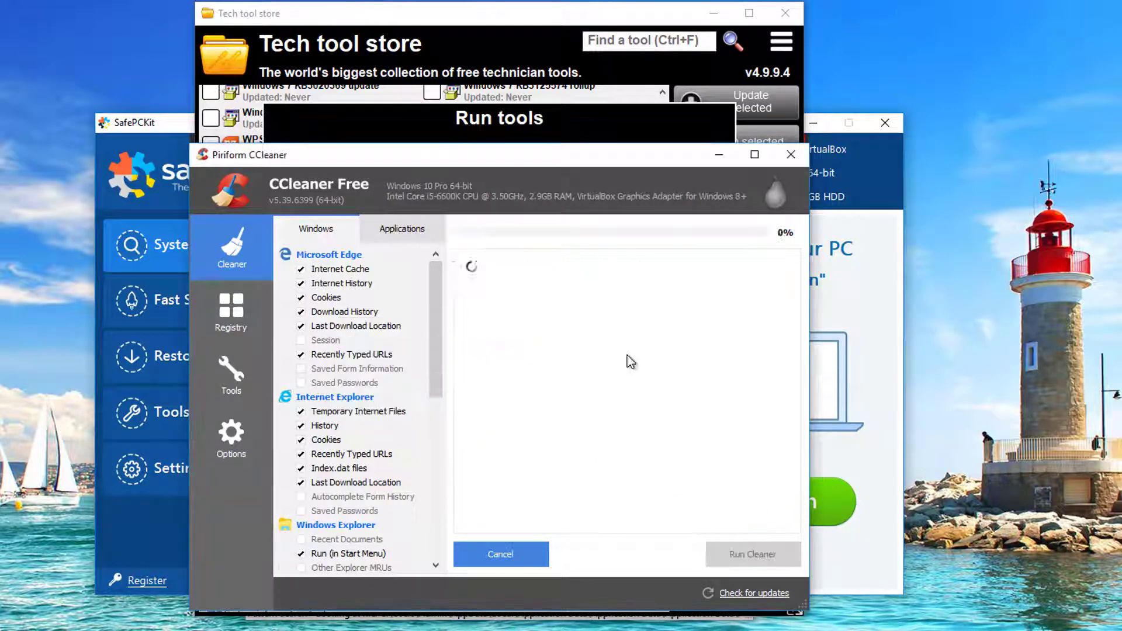
Close CCleaner and run the Mozilla Firefox installer from Important updates
{"action": "left_click", "coordinate": [792, 156]}
{"action": "scroll", "coordinate": [436, 247], "scroll_direction": "down", "scroll_amount": 5}
{"action": "scroll", "coordinate": [427, 379], "scroll_direction": "down", "scroll_amount": 1}
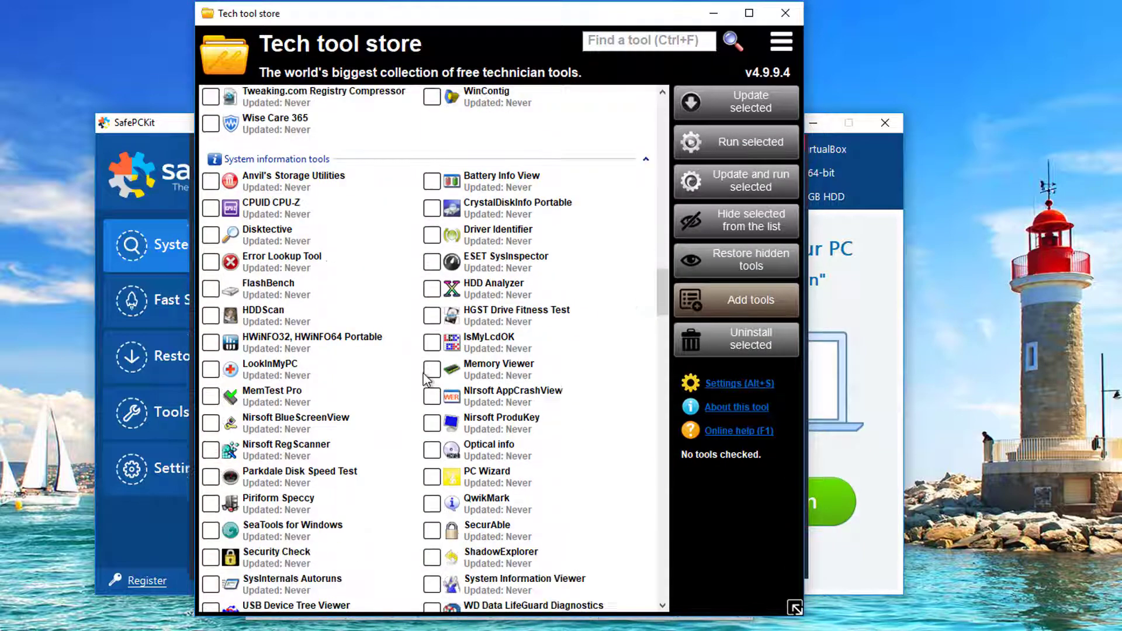
{"action": "scroll", "coordinate": [389, 395], "scroll_direction": "down", "scroll_amount": 1}
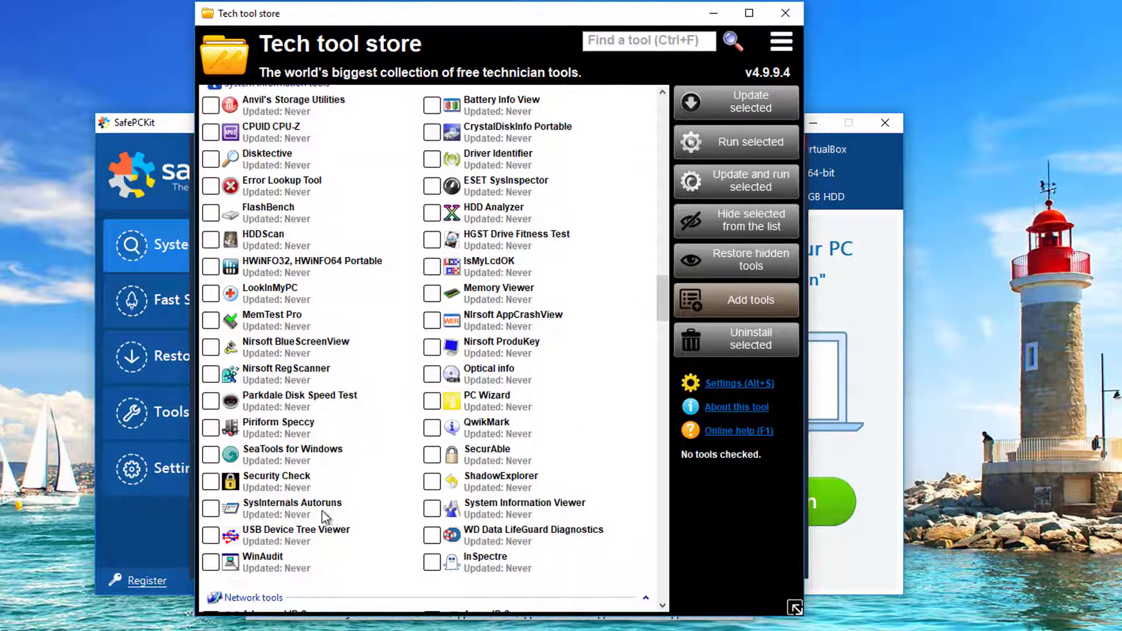
{"action": "scroll", "coordinate": [324, 516], "scroll_direction": "up", "scroll_amount": 3}
{"action": "scroll", "coordinate": [321, 517], "scroll_direction": "up", "scroll_amount": 3}
{"action": "scroll", "coordinate": [315, 513], "scroll_direction": "up", "scroll_amount": 3}
{"action": "scroll", "coordinate": [309, 505], "scroll_direction": "up", "scroll_amount": 2}
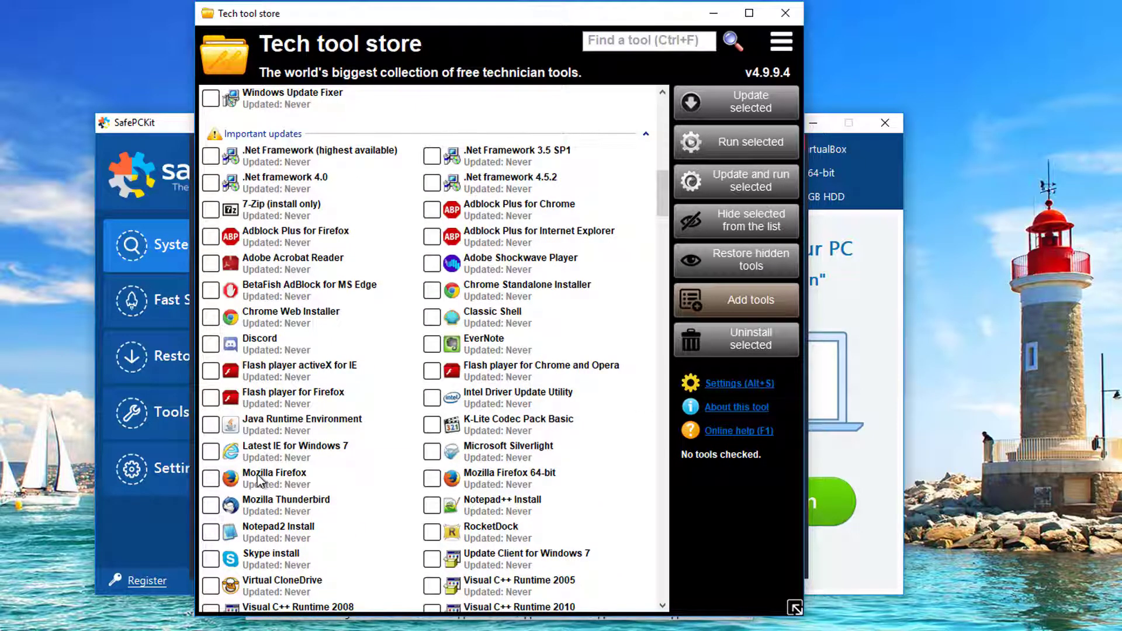
{"action": "scroll", "coordinate": [260, 480], "scroll_direction": "down", "scroll_amount": 1}
{"action": "left_click", "coordinate": [268, 399]}
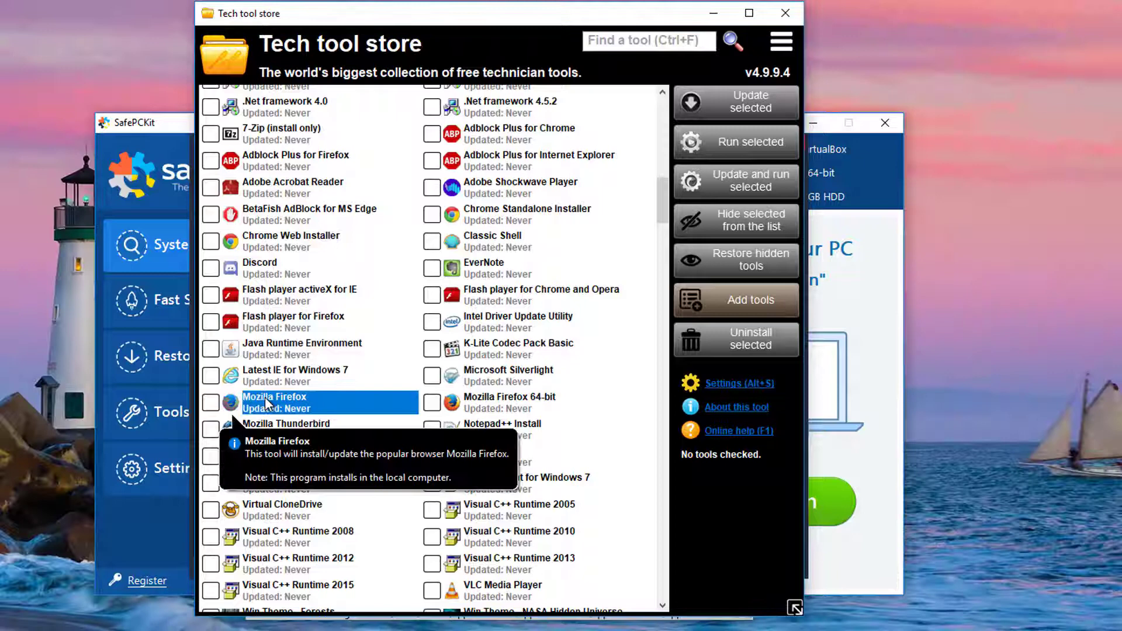
{"action": "double_click", "coordinate": [267, 399]}
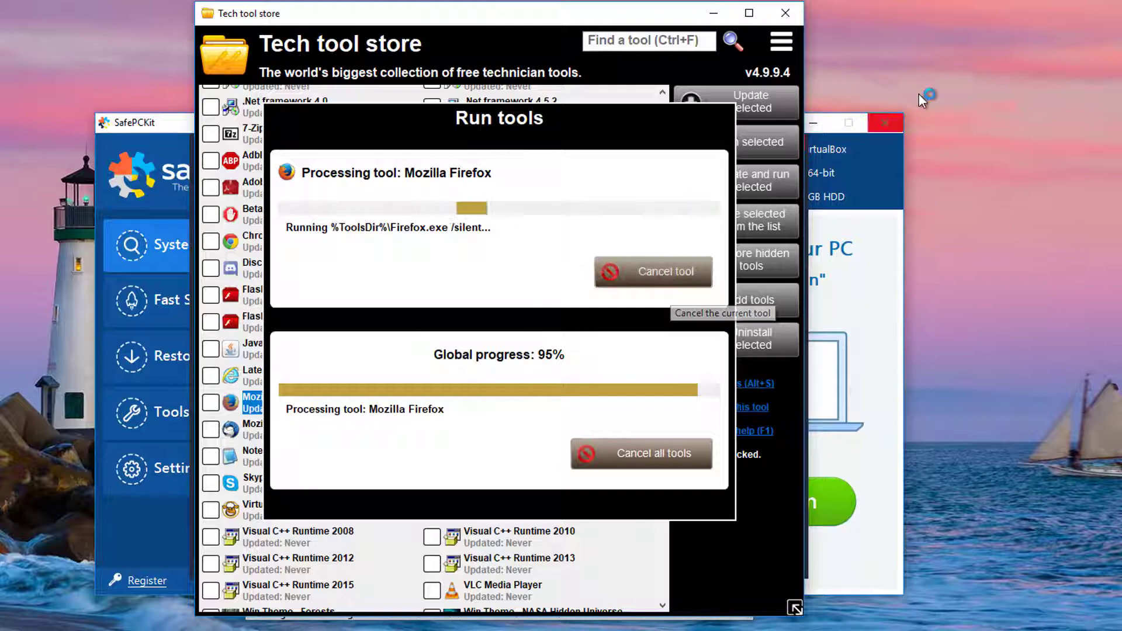
Close SafePCKit, cancel the Firefox tool's processing and close the Firefox window that opened
{"action": "left_click", "coordinate": [885, 122]}
{"action": "left_click", "coordinate": [694, 279]}
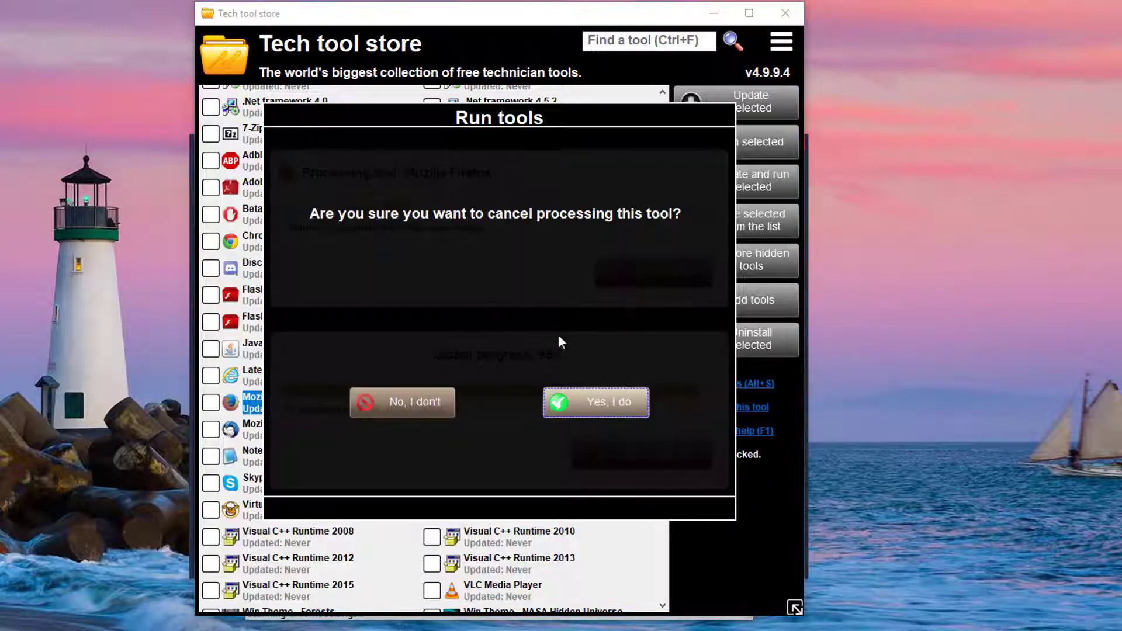
{"action": "left_click", "coordinate": [570, 404]}
{"action": "scroll", "coordinate": [413, 250], "scroll_direction": "up", "scroll_amount": 3}
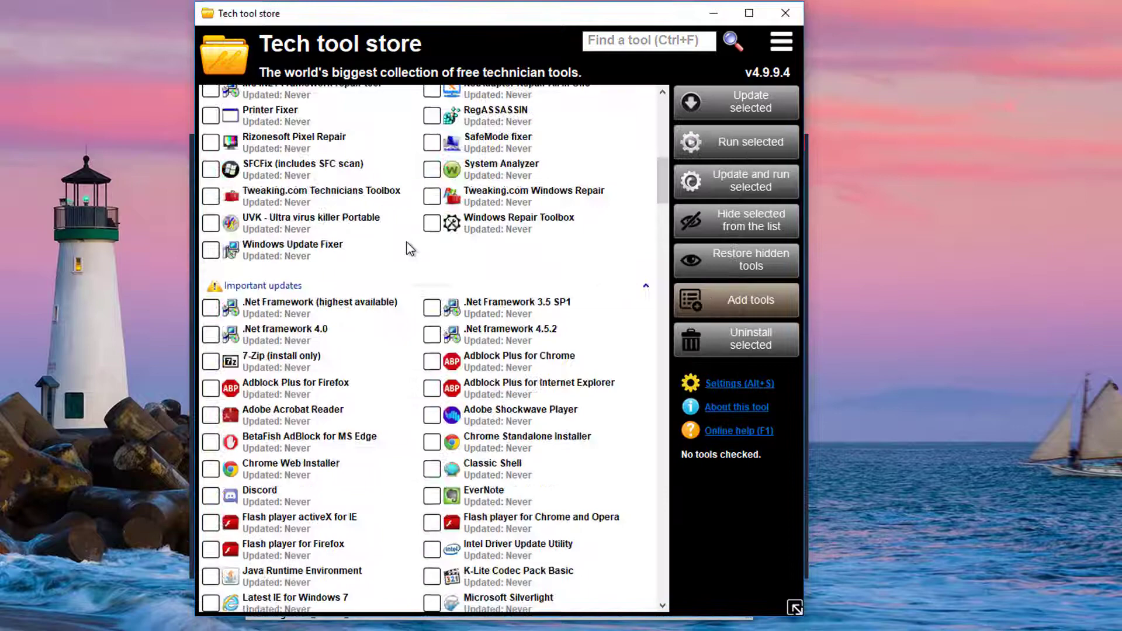
{"action": "scroll", "coordinate": [412, 249], "scroll_direction": "up", "scroll_amount": 5}
{"action": "scroll", "coordinate": [369, 350], "scroll_direction": "up", "scroll_amount": 5}
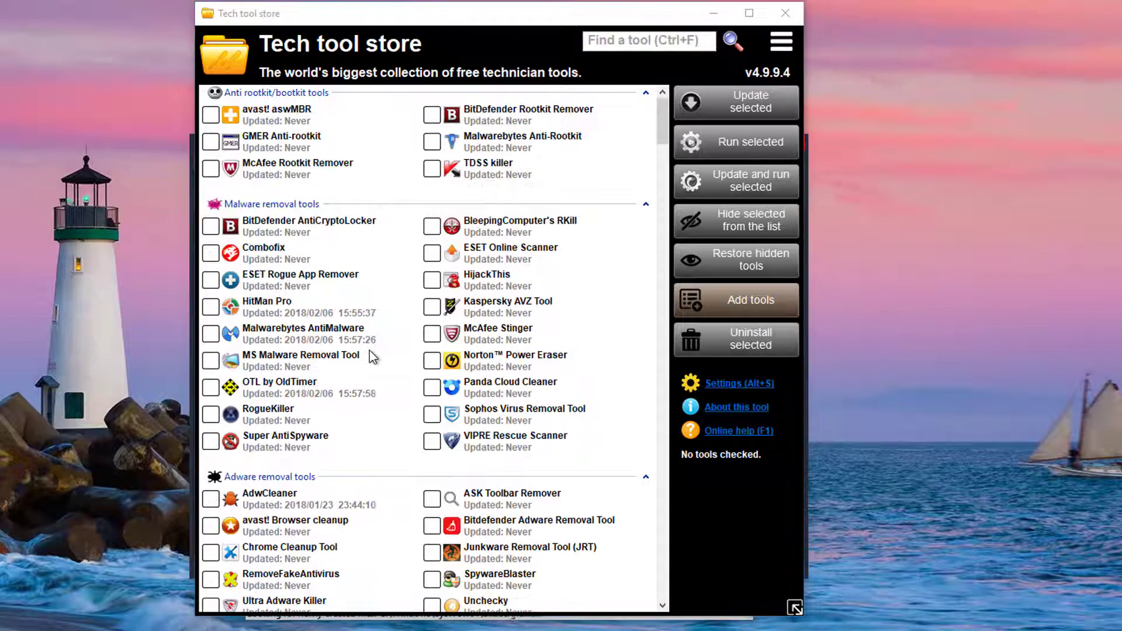
{"action": "left_click", "coordinate": [725, 4]}
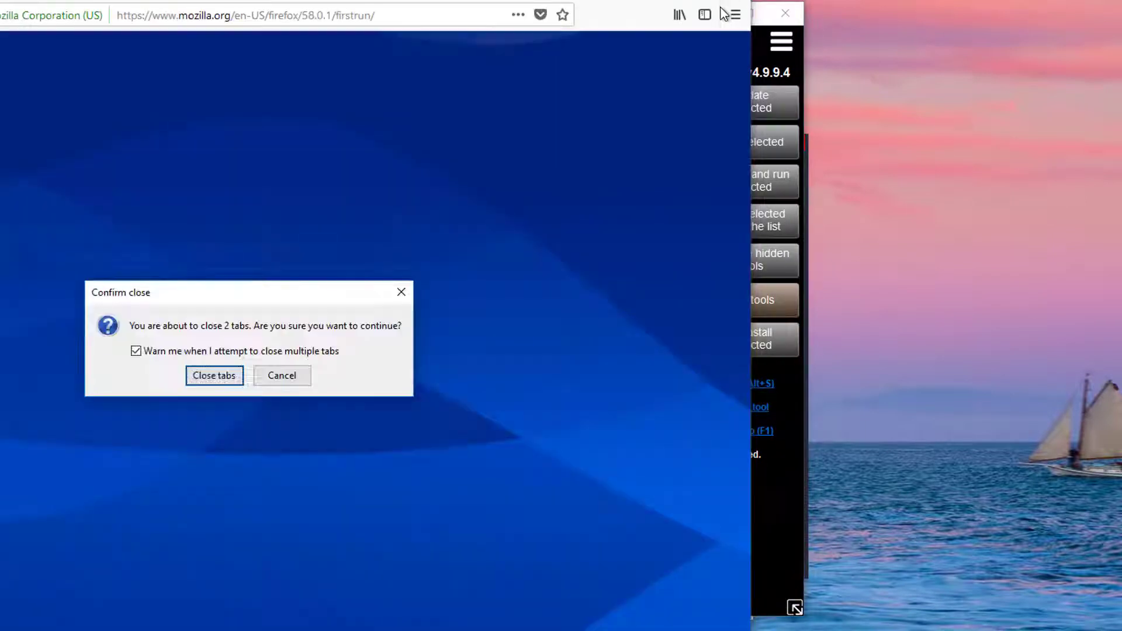
{"action": "left_click", "coordinate": [218, 376]}
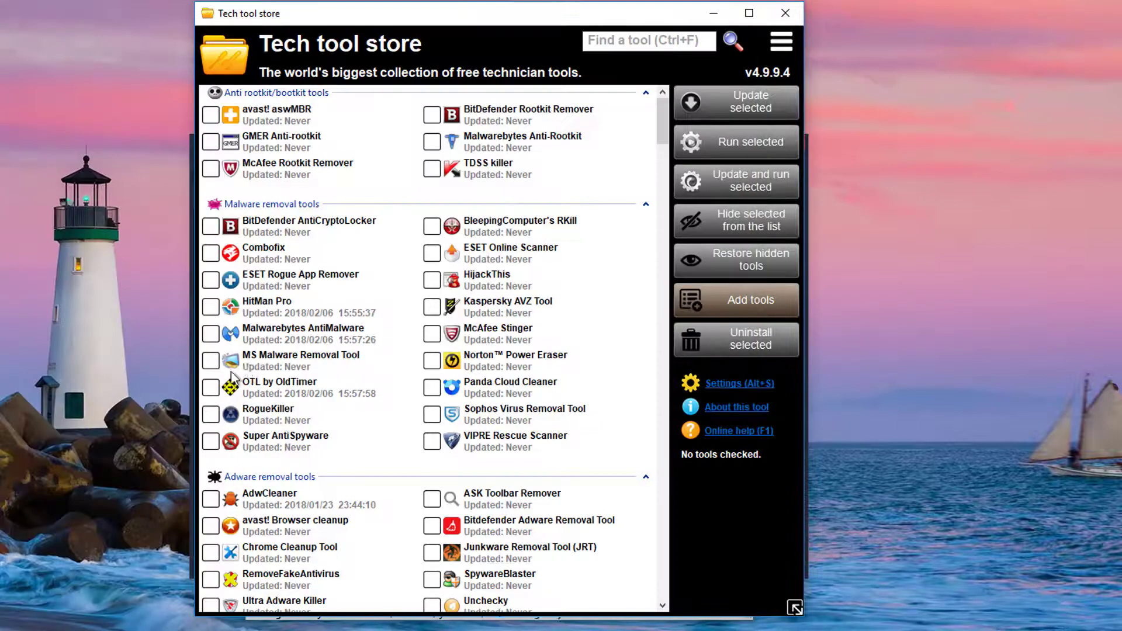